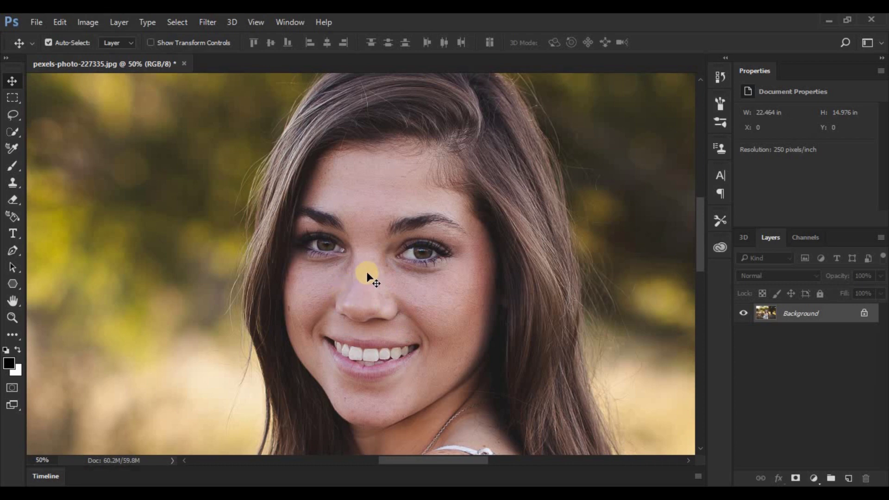
- Examine the skin texture and blemishes around the eyes, nose and forehead of the portrait up close
key("ctrl+plus")
key("ctrl+plus")
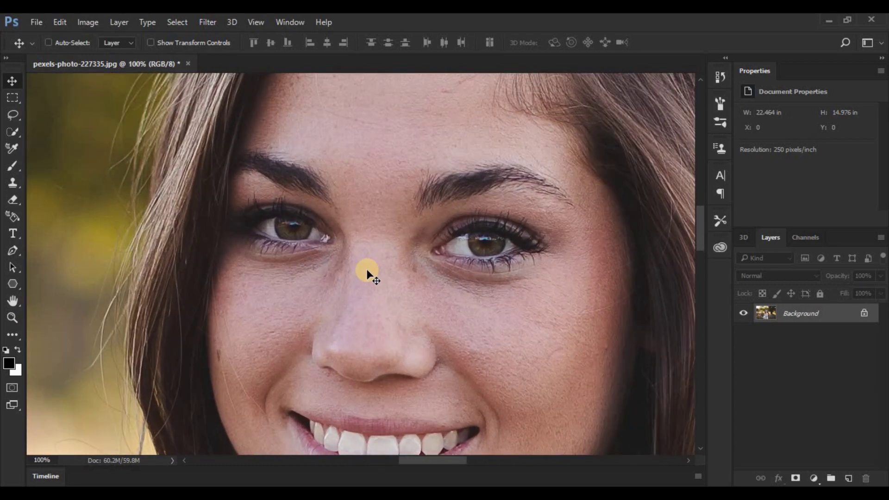
key("ctrl+plus")
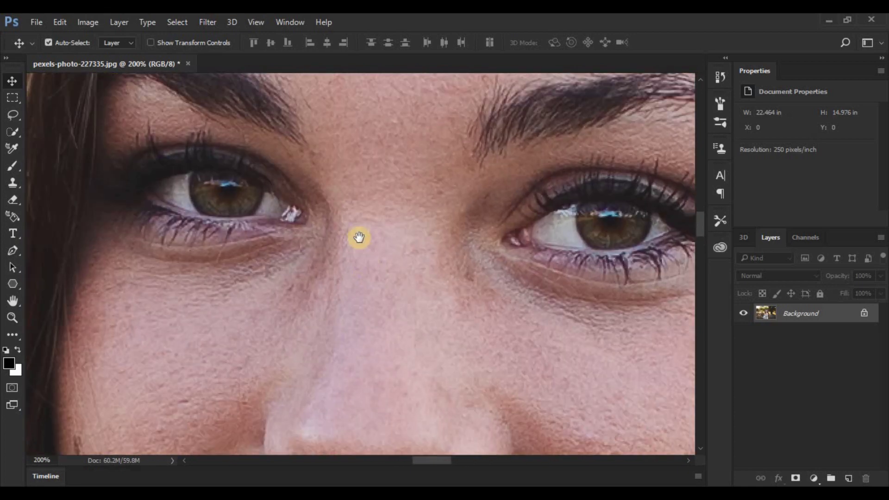
left_click_drag(358, 238, 268, 431)
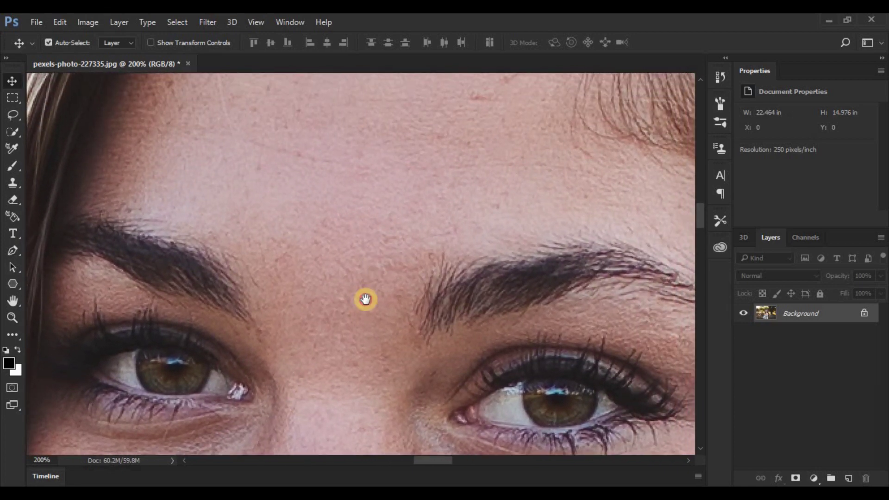
left_click_drag(384, 258, 357, 326)
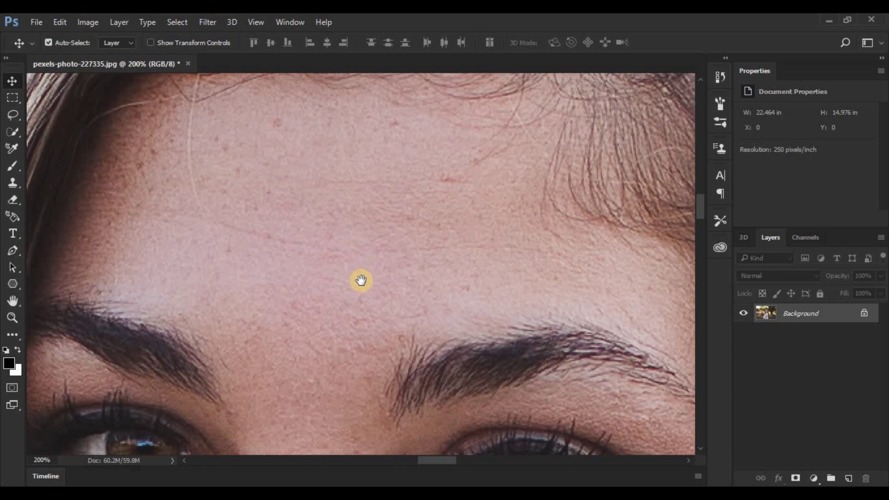
left_click_drag(361, 280, 365, 313)
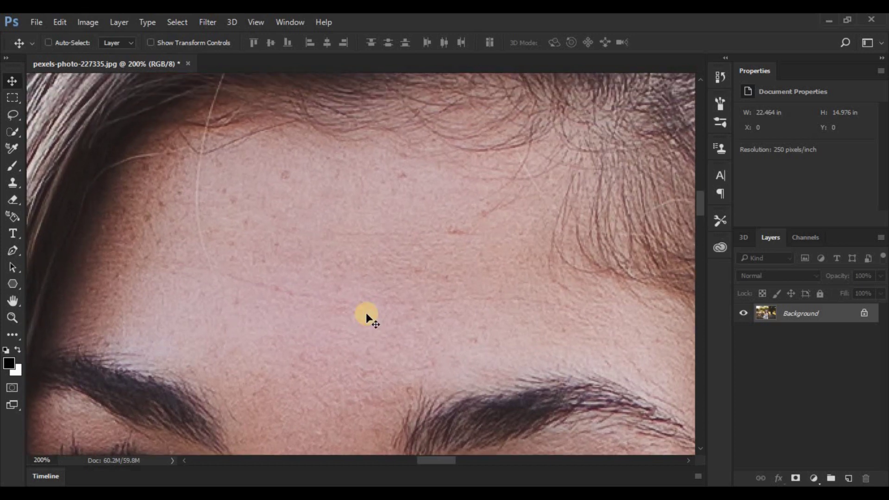
key("ctrl+minus")
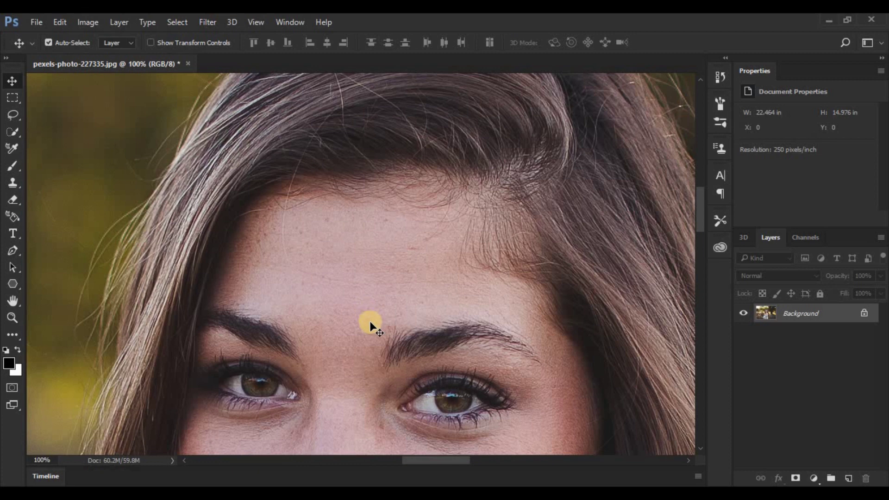
left_click_drag(377, 284, 380, 230)
key("ctrl+minus")
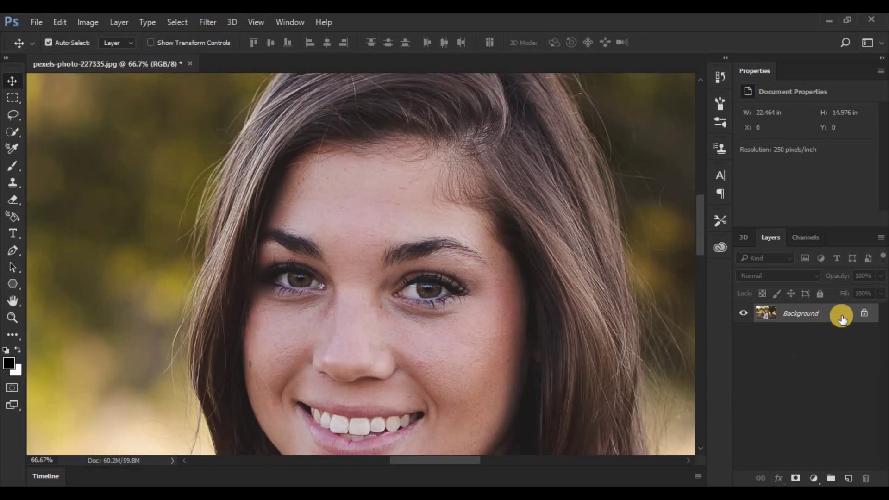
- Duplicate the Background layer and name the copy "smooth"
left_click_drag(840, 313, 849, 480)
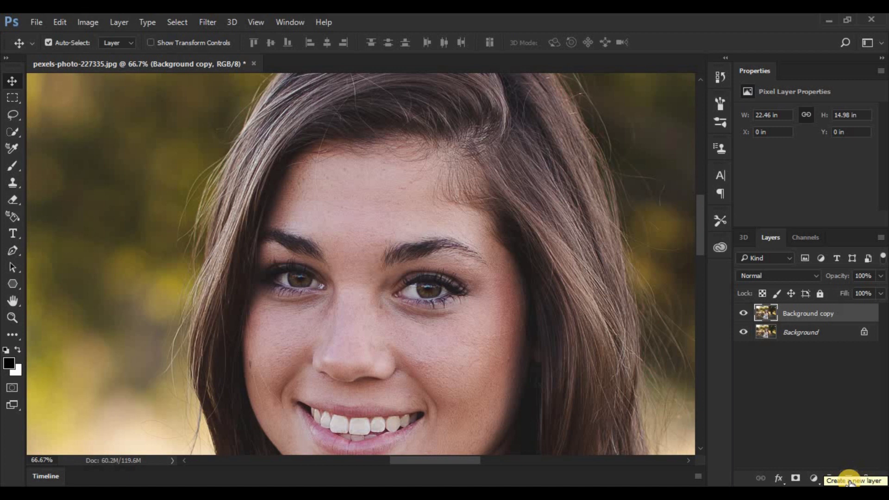
double_click(826, 313)
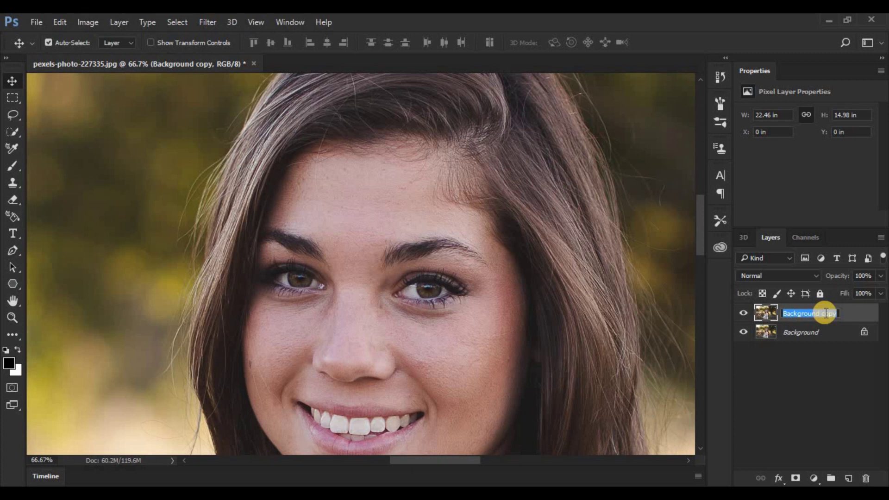
type("smooth")
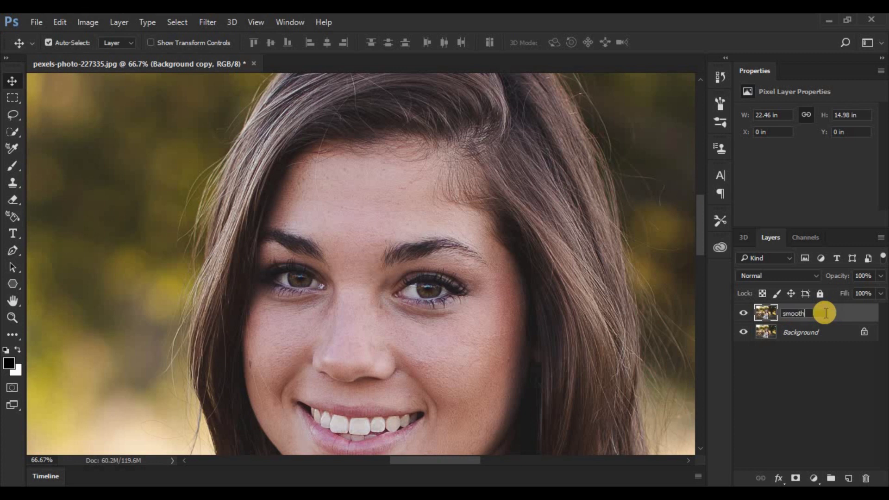
key("Return")
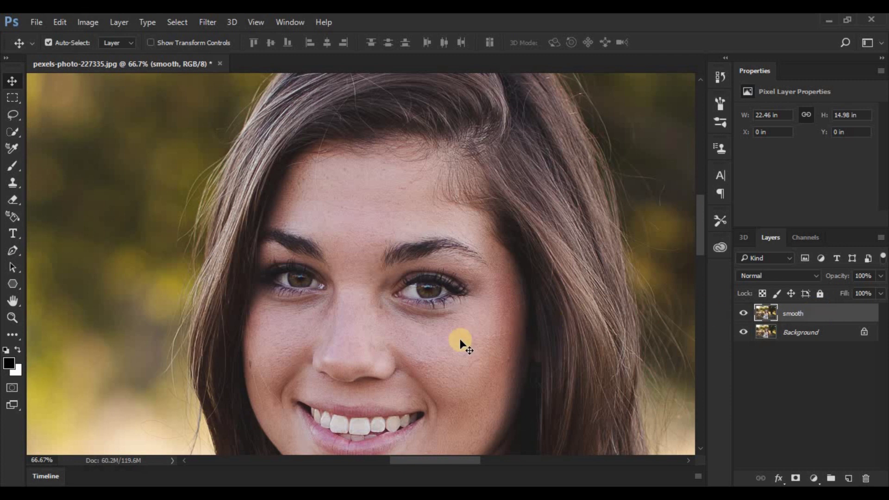
- Invert the colours of the smooth layer and set its blend mode to Vivid Light
key("ctrl")
key("ctrl+i")
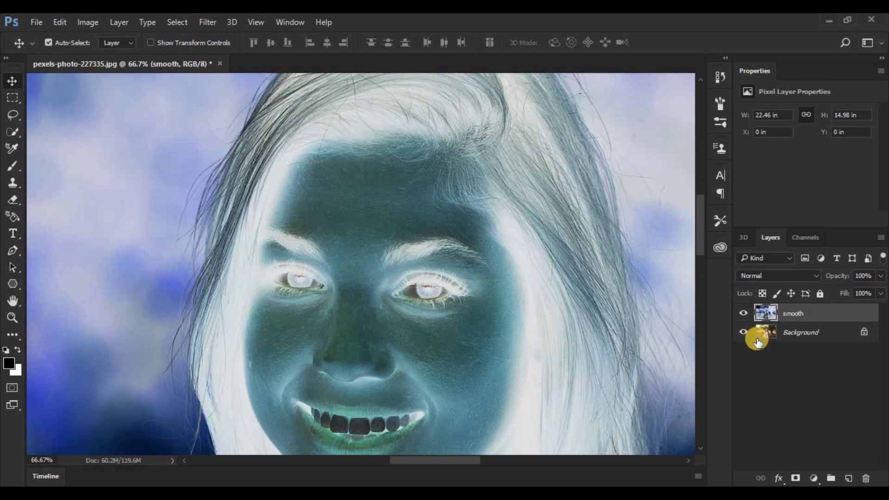
left_click(801, 277)
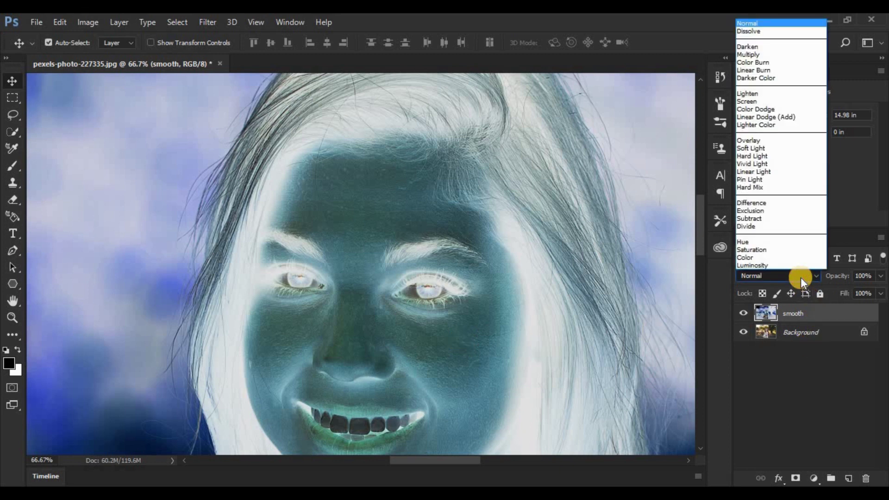
left_click(791, 164)
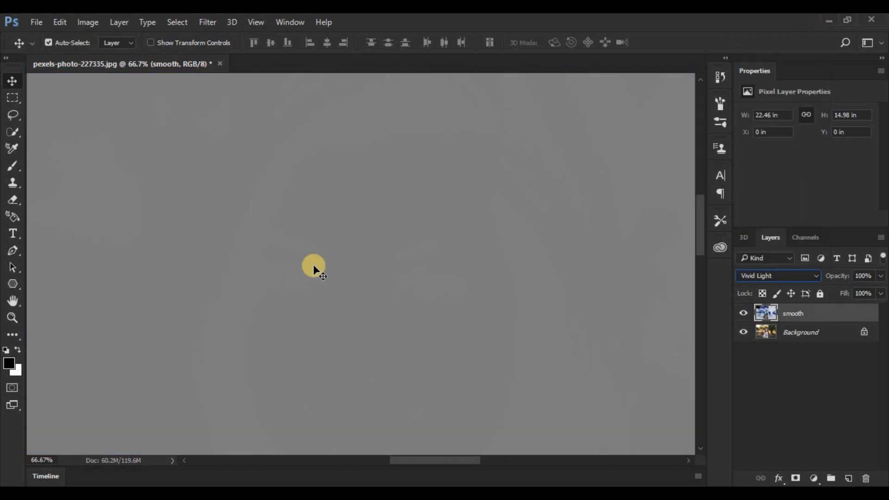
- Start a High Pass filter on the smooth layer and set its radius to 8.8 pixels while previewing the face
left_click(207, 22)
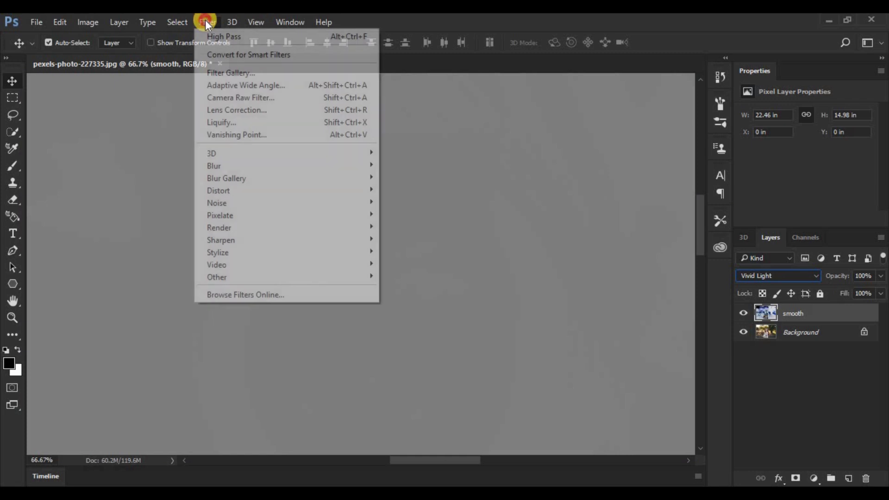
mouse_move(237, 280)
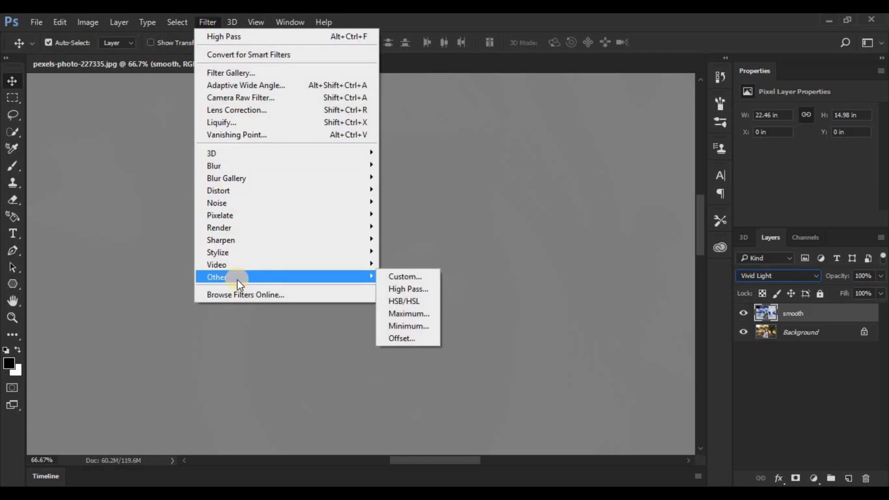
left_click(399, 290)
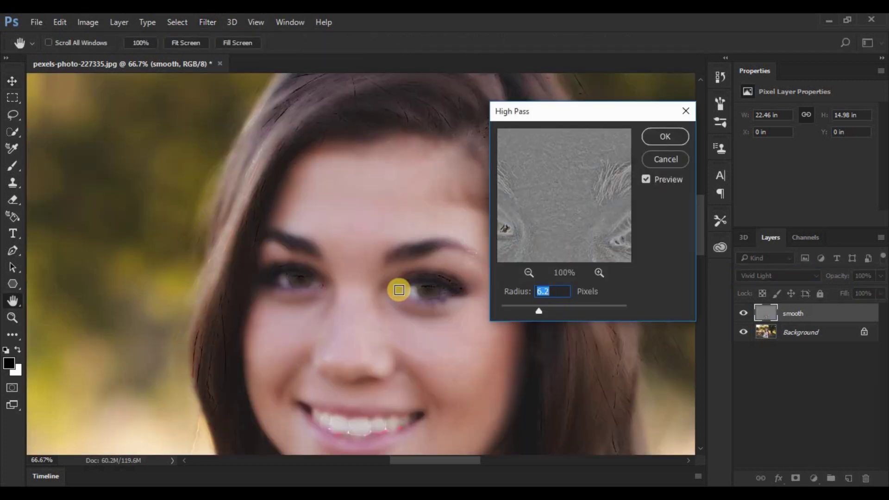
key("ctrl+plus")
key("ctrl+plus")
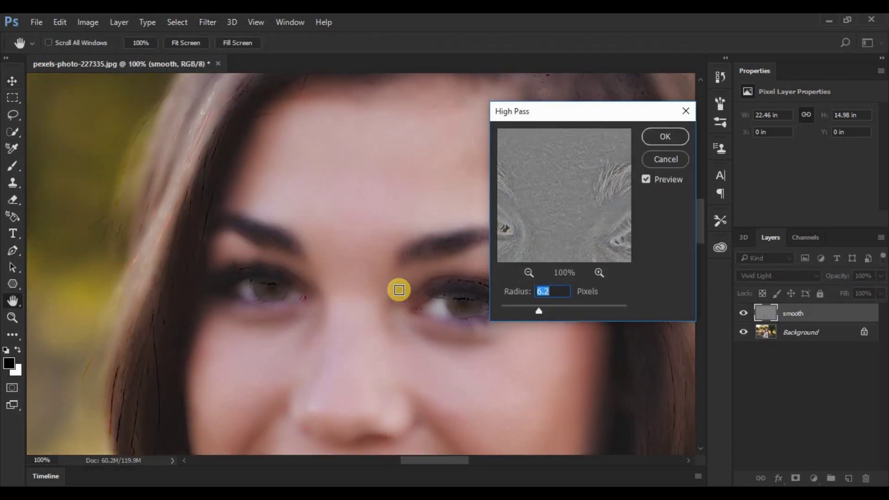
left_click_drag(397, 290, 369, 187)
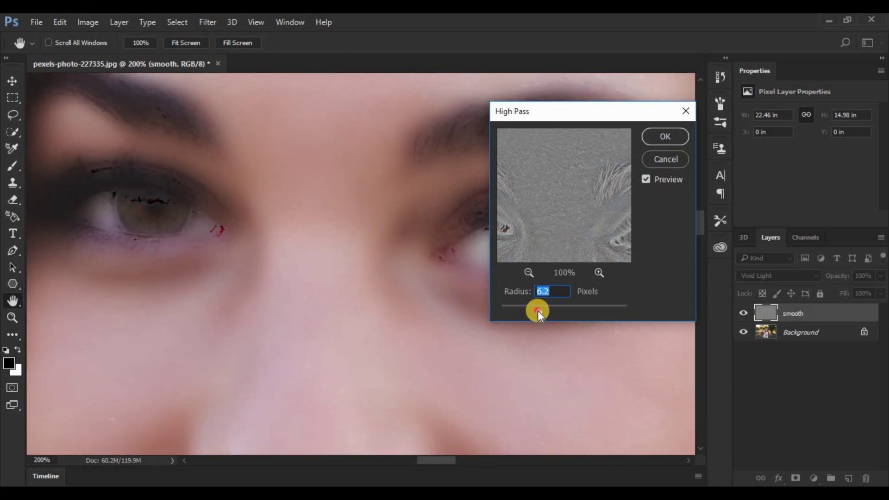
left_click_drag(544, 308, 547, 307)
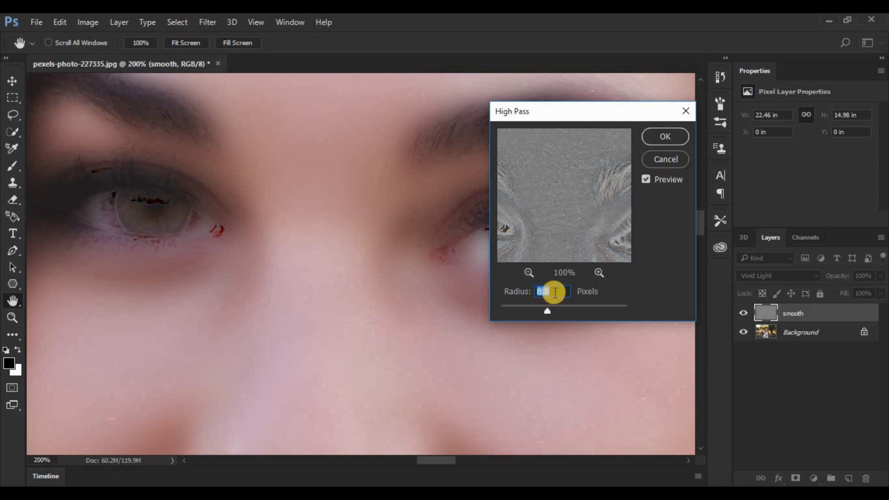
- Compare a smaller High Pass radius of 5.2 pixels on the face and apply the filter with a radius of 8.8 pixels
left_click_drag(602, 112, 679, 111)
scroll(366, 333, "down", 1)
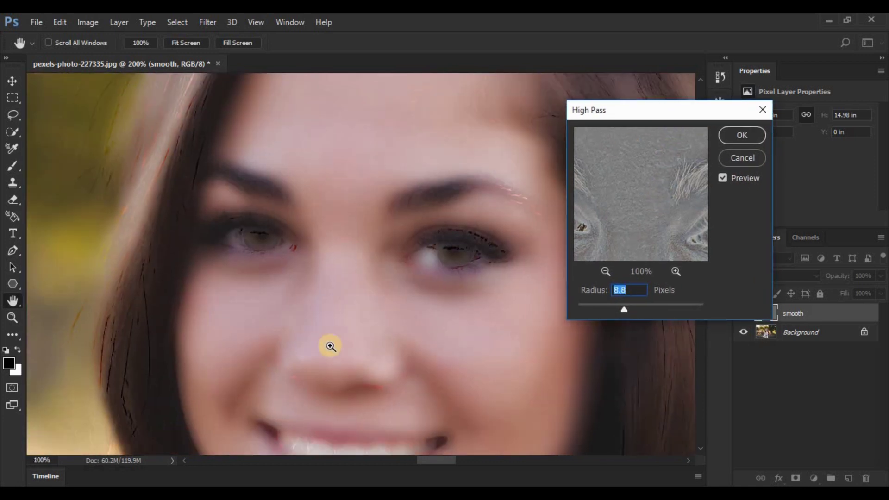
scroll(296, 364, "down", 1)
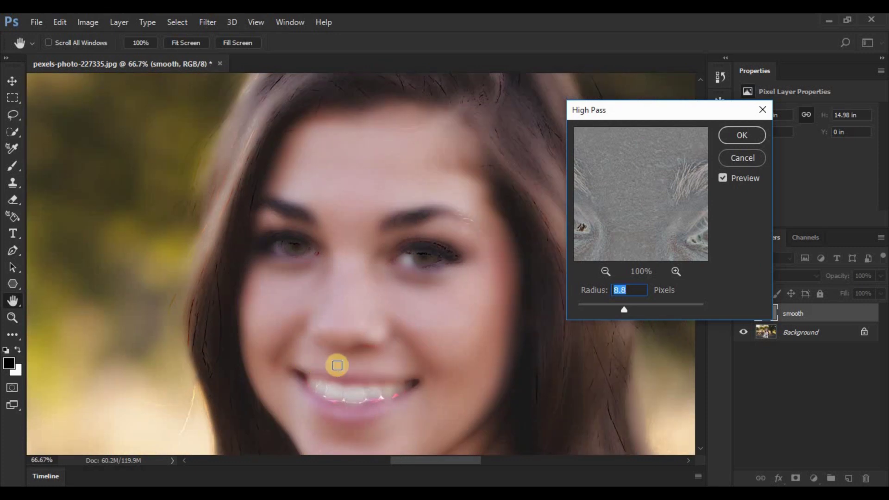
scroll(337, 365, "up", 2)
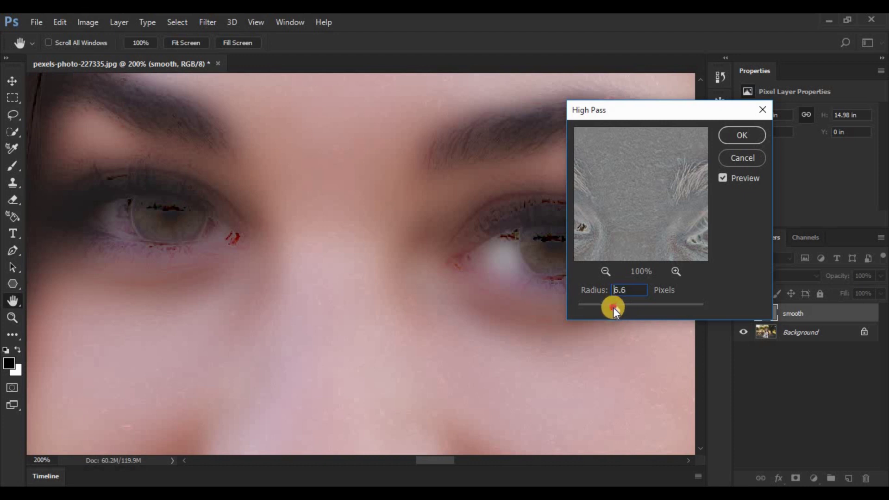
left_click_drag(614, 307, 613, 307)
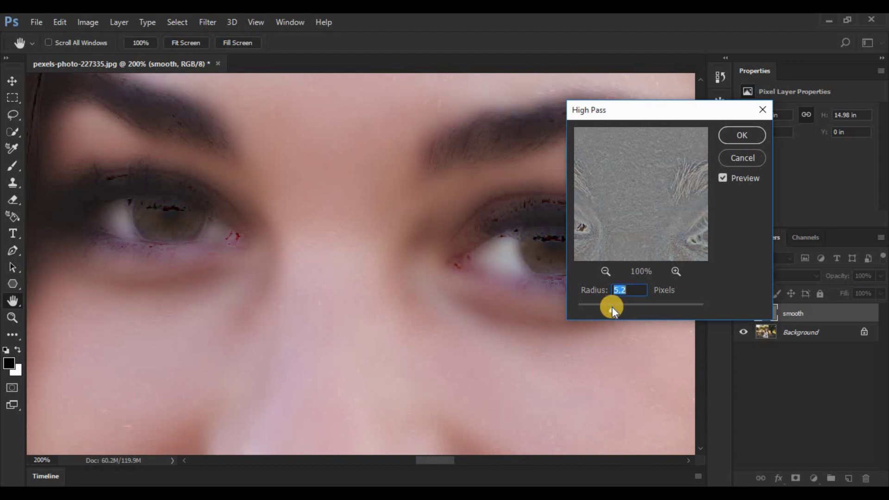
key("ctrl+minus")
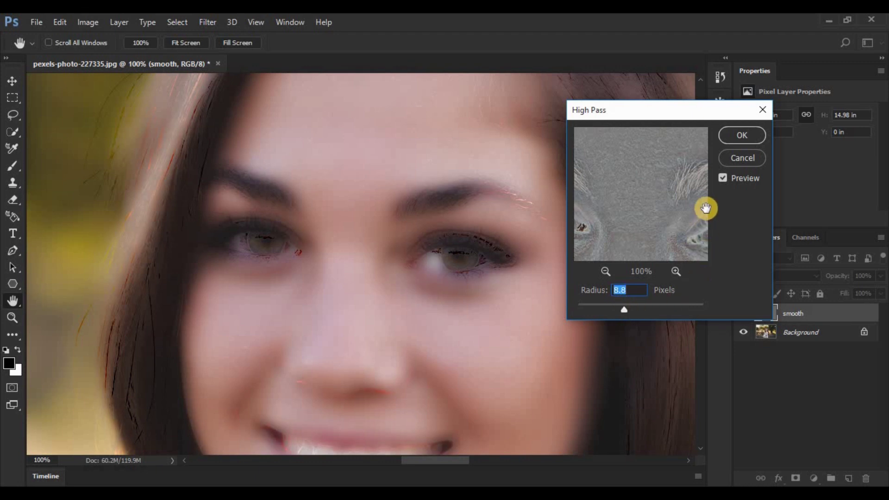
left_click(739, 135)
key("v")
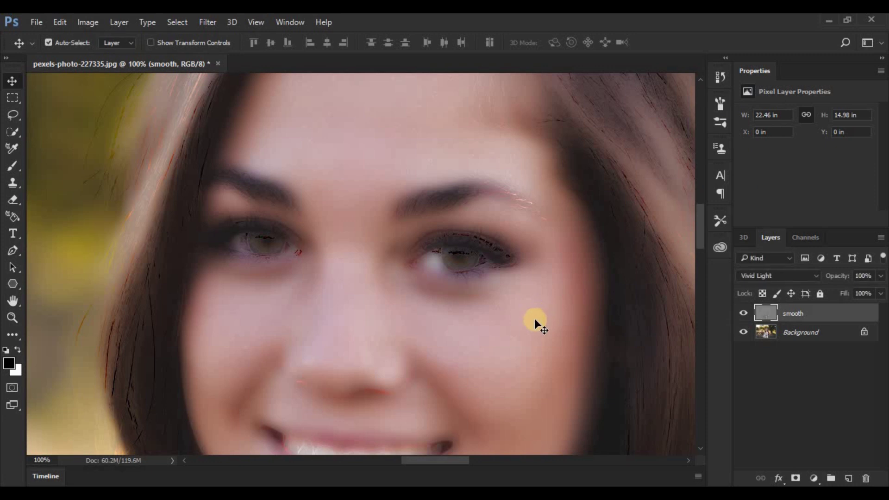
- Apply a Gaussian Blur with a radius of 1.6 pixels to the smooth layer, trying a much stronger blur for comparison
left_click(202, 23)
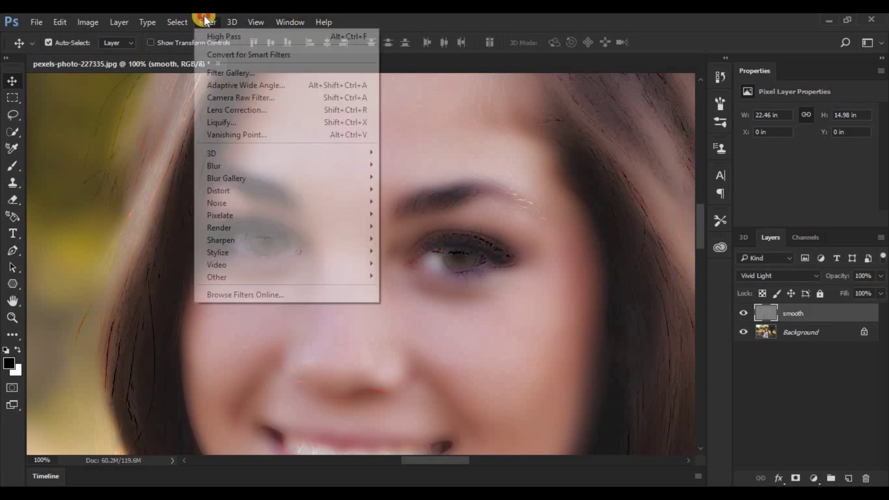
mouse_move(223, 226)
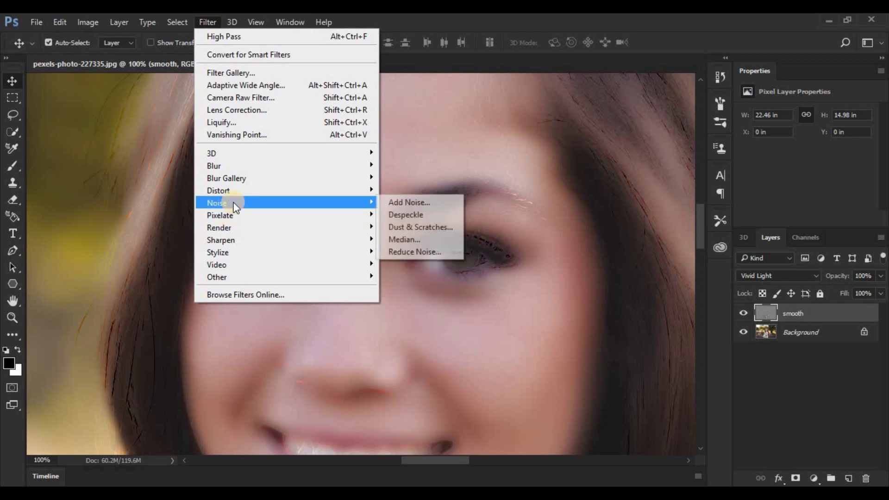
mouse_move(259, 166)
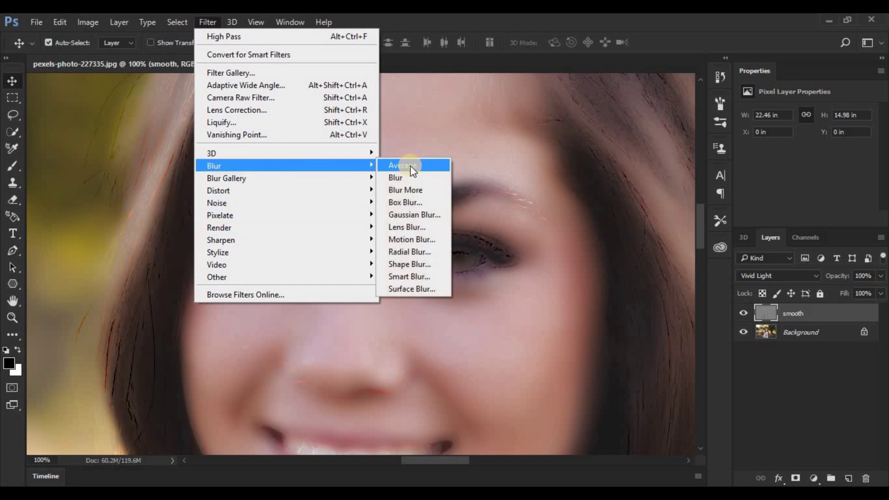
left_click(406, 213)
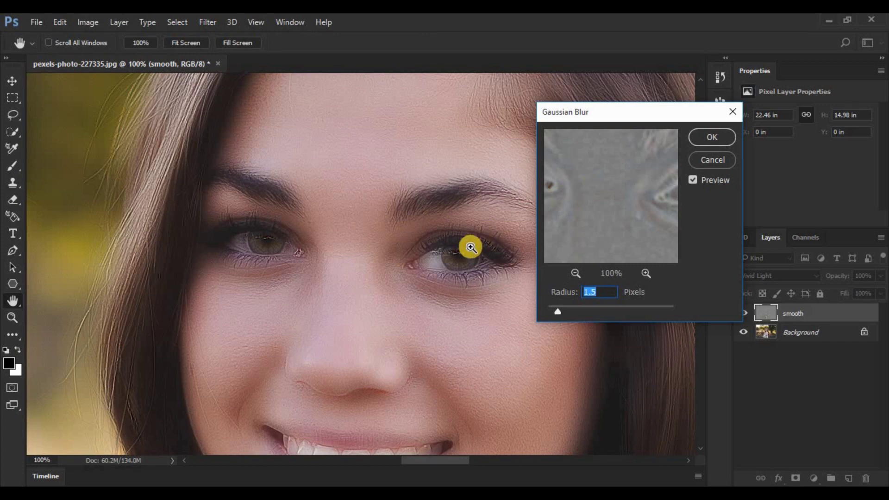
key("ctrl+minus")
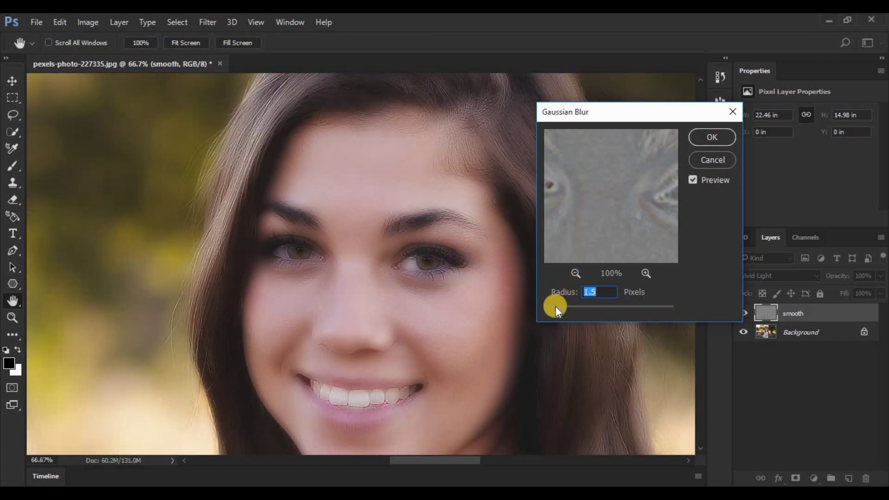
left_click_drag(557, 310, 616, 308)
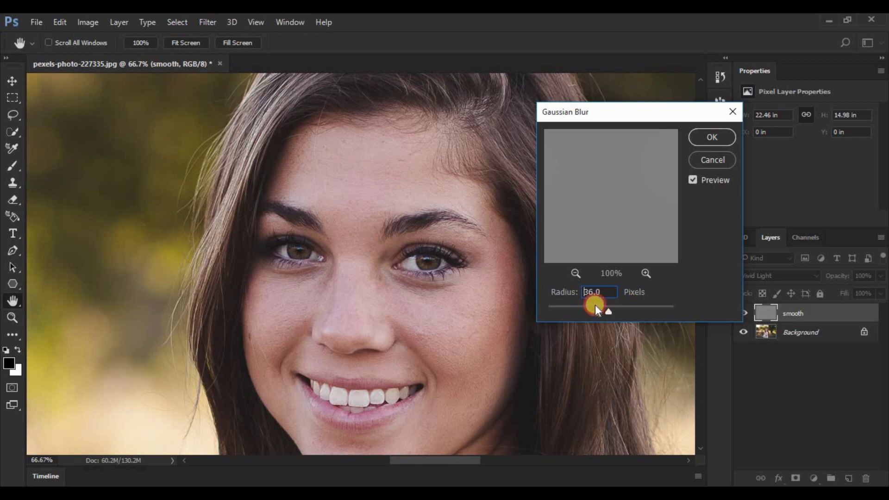
mouse_move(566, 299)
left_mouse_down()
mouse_move(562, 312)
mouse_move(559, 304)
left_mouse_up()
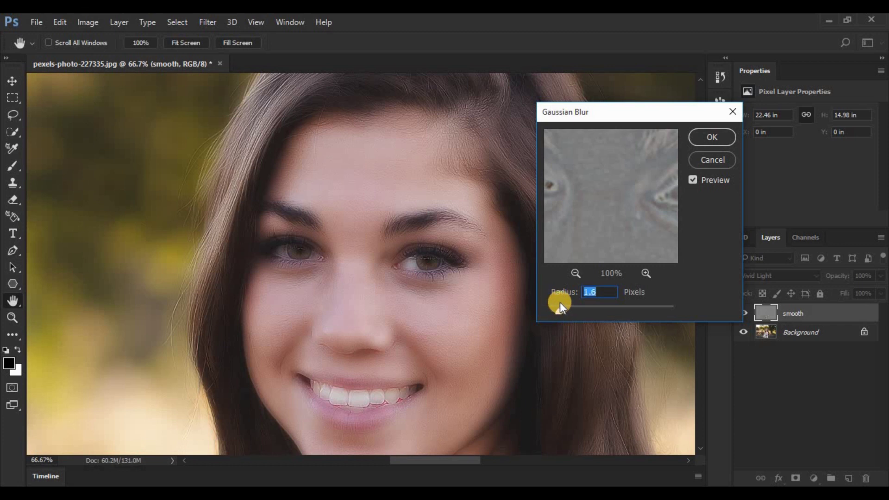
left_click(703, 141)
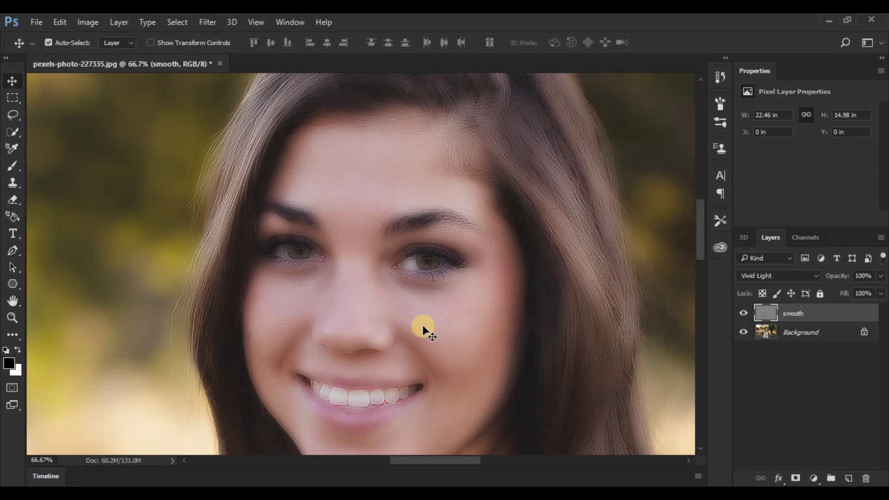
key("ctrl")
key("ctrl+minus")
key("ctrl+minus")
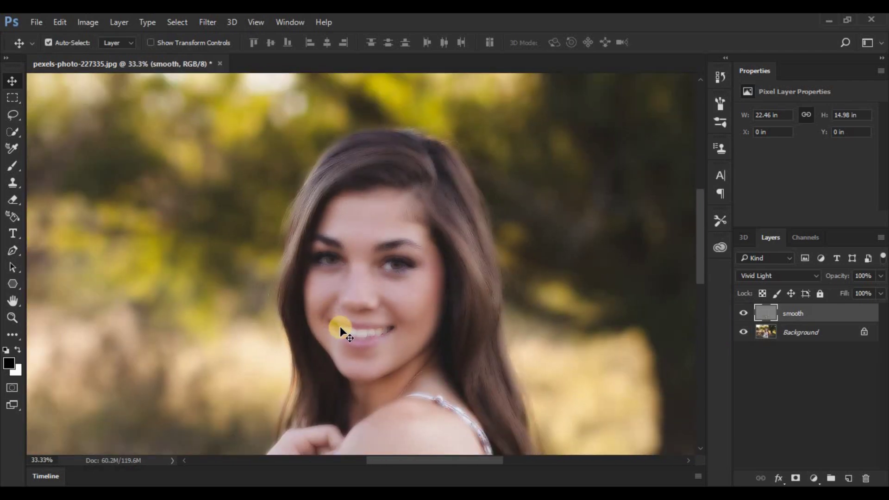
- Add a black layer mask to the smooth layer so that its smoothing effect is hidden
left_click_drag(368, 341, 395, 165)
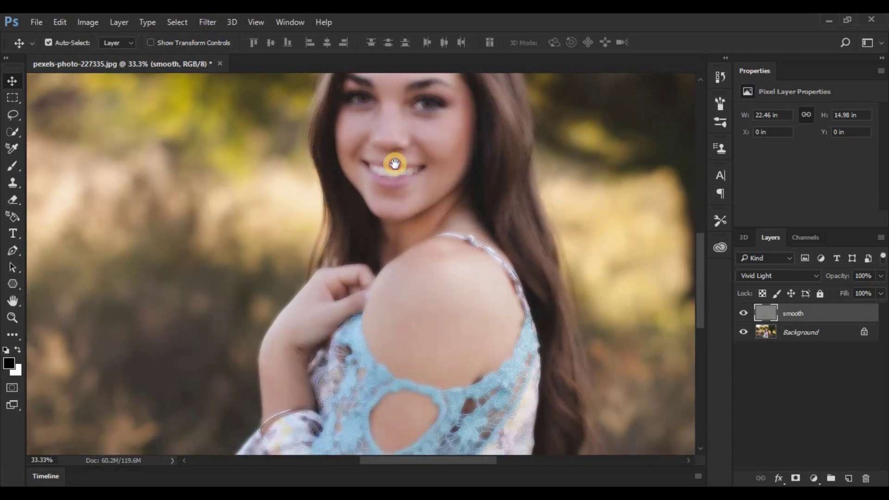
left_click_drag(383, 207, 369, 292)
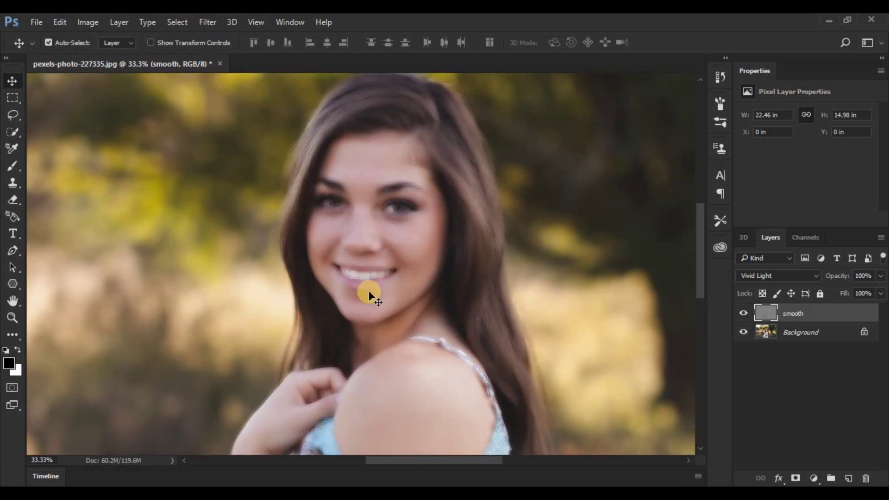
key("ctrl+plus")
key("ctrl+plus")
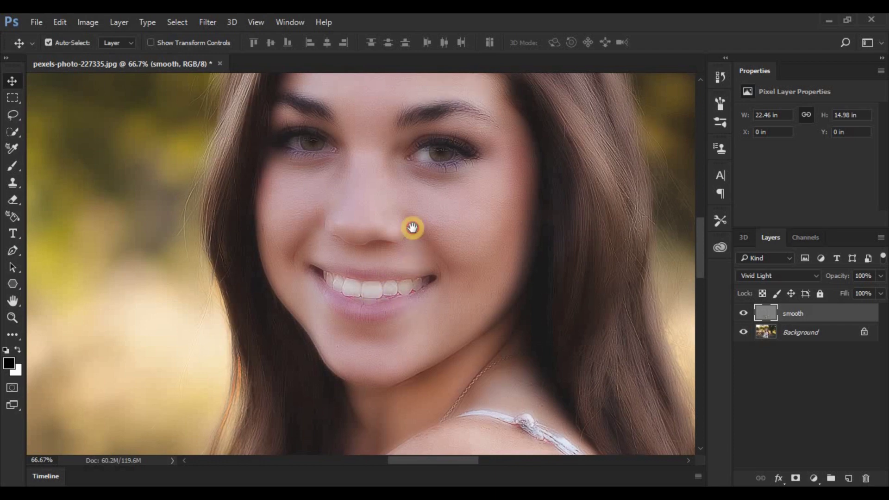
left_click_drag(413, 228, 395, 383)
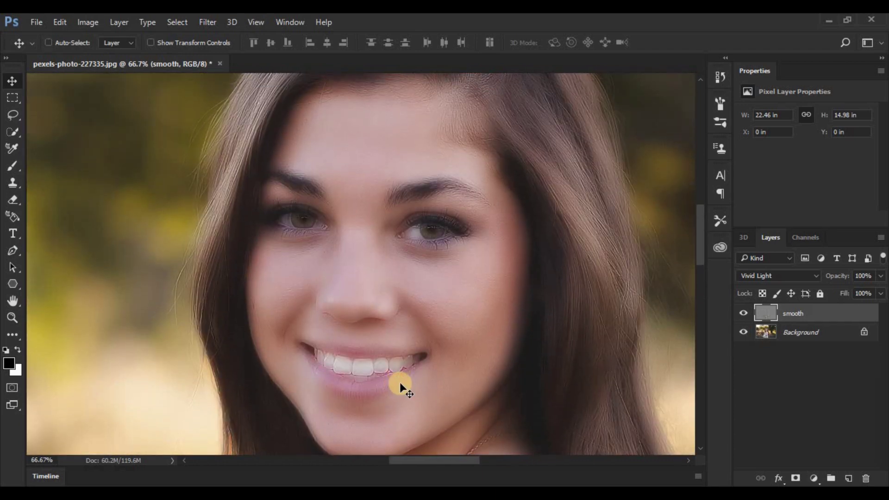
key("ctrl+minus")
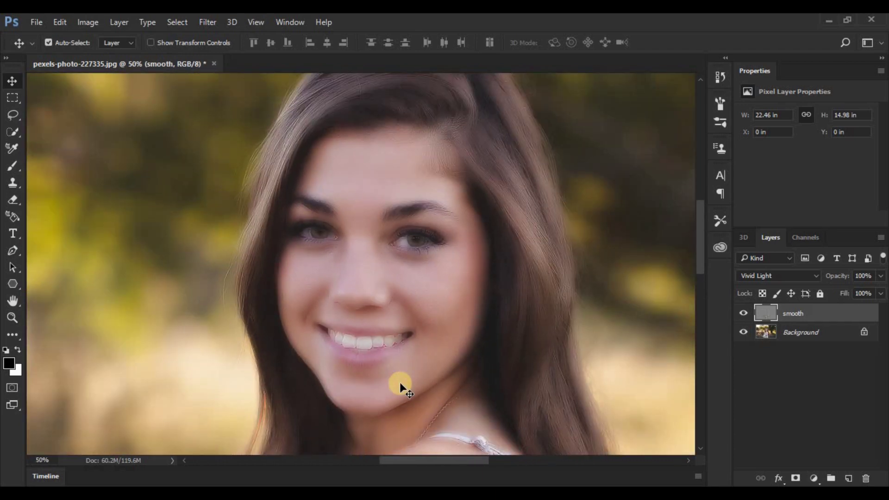
left_click(797, 479, "alt")
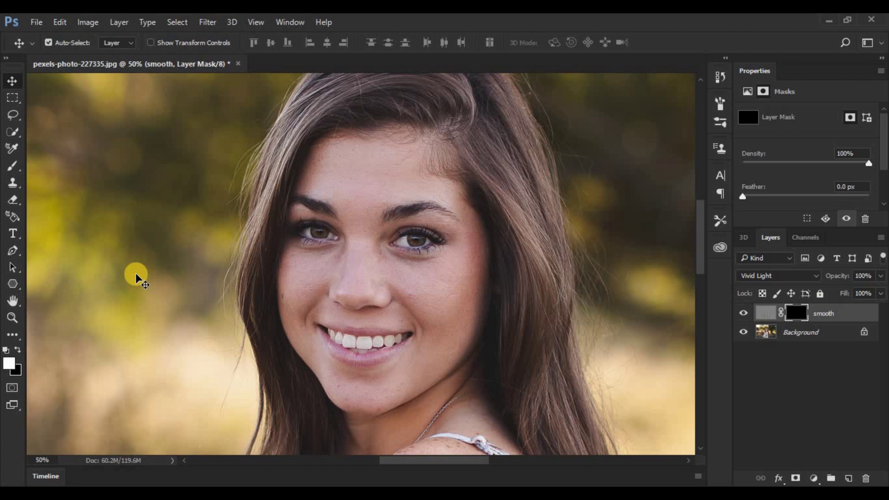
- Paint white on the smooth layer's mask over the forehead with a soft 125 px brush at 100% opacity
left_click(10, 167)
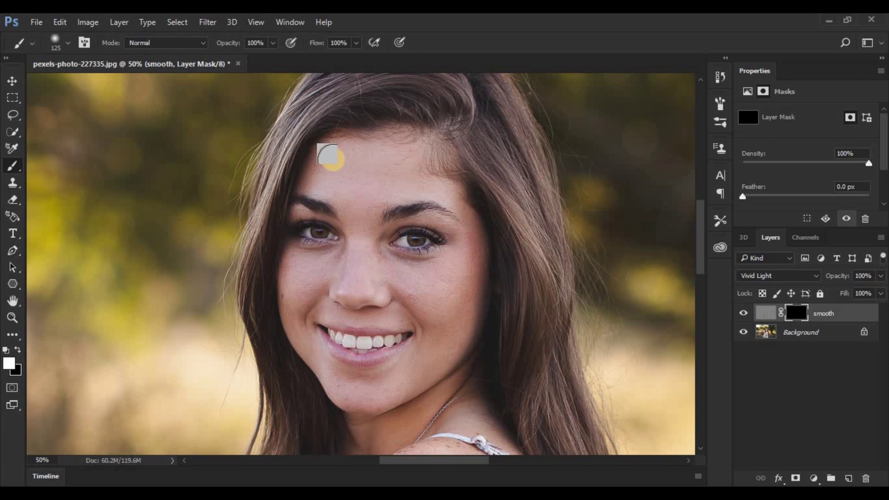
key("ctrl+plus")
key("ctrl+plus")
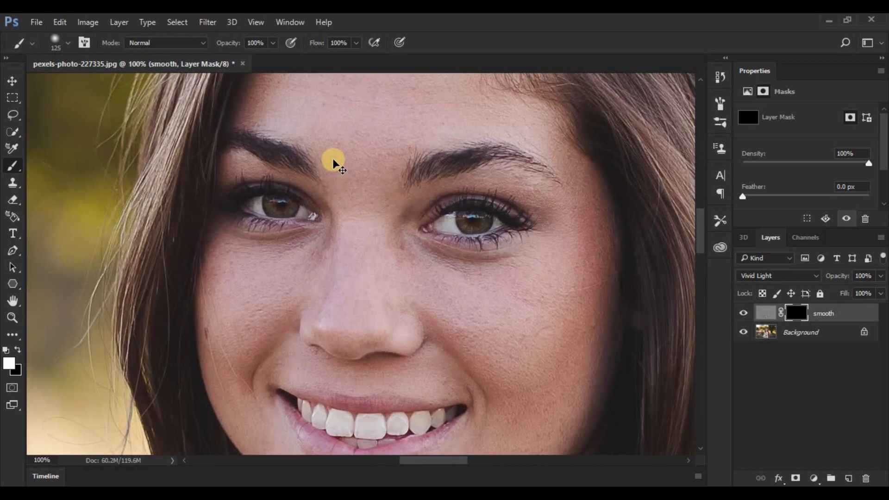
left_click_drag(354, 157, 298, 220)
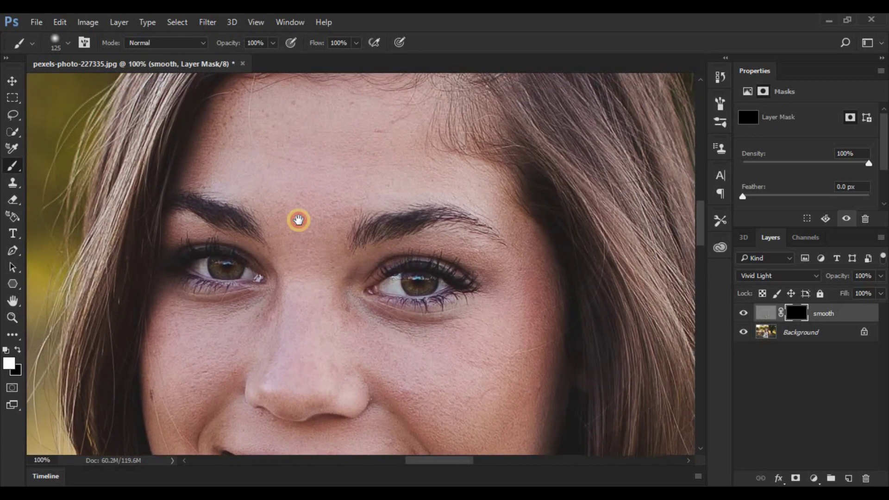
key("ctrl+plus")
key("ctrl+plus")
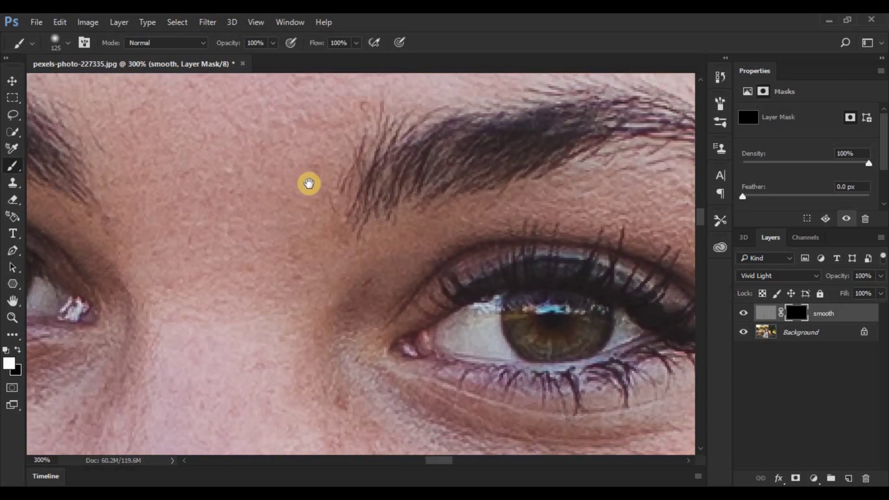
key("ctrl+minus")
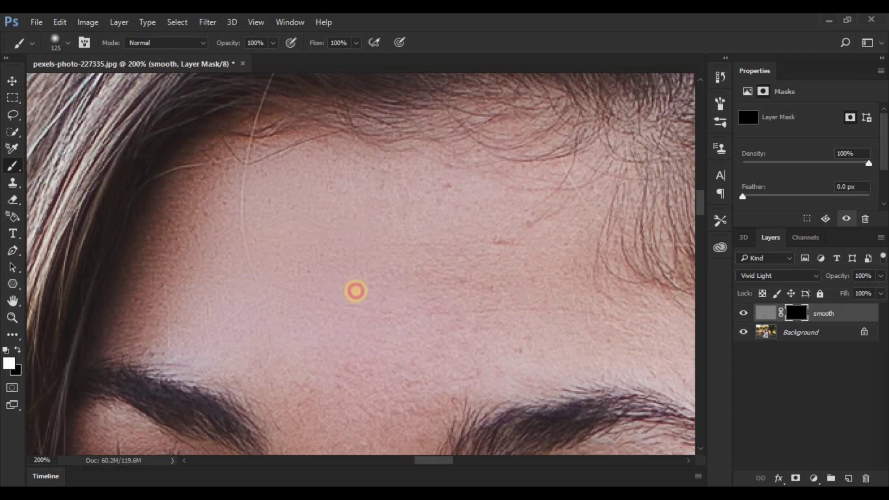
mouse_move(373, 259)
left_mouse_down()
mouse_move(375, 300)
mouse_move(393, 309)
left_mouse_up()
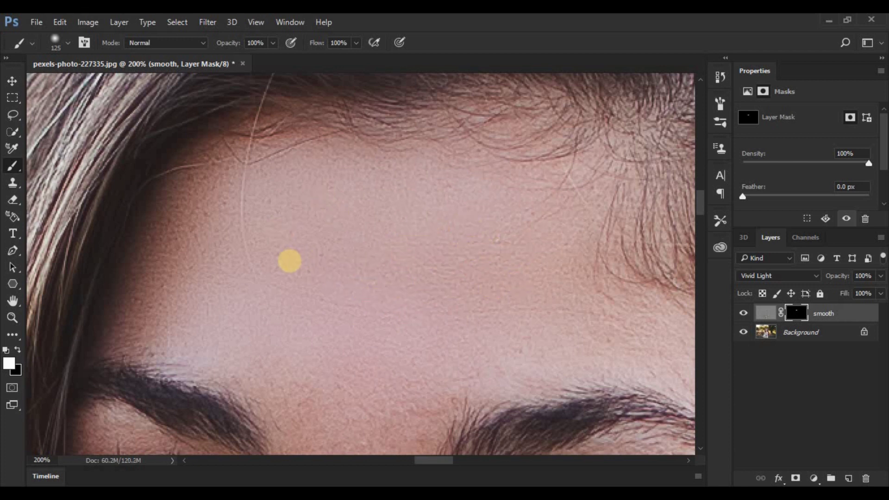
- Reduce the brush to 80 px and paint white on the mask between the eyebrows and over the temple, nose and upper cheeks
key("ctrl+minus")
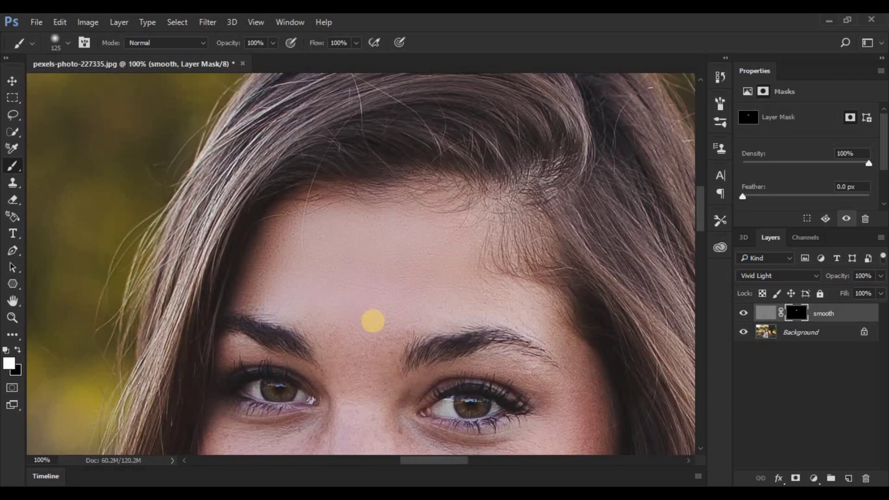
key("bracketleft")
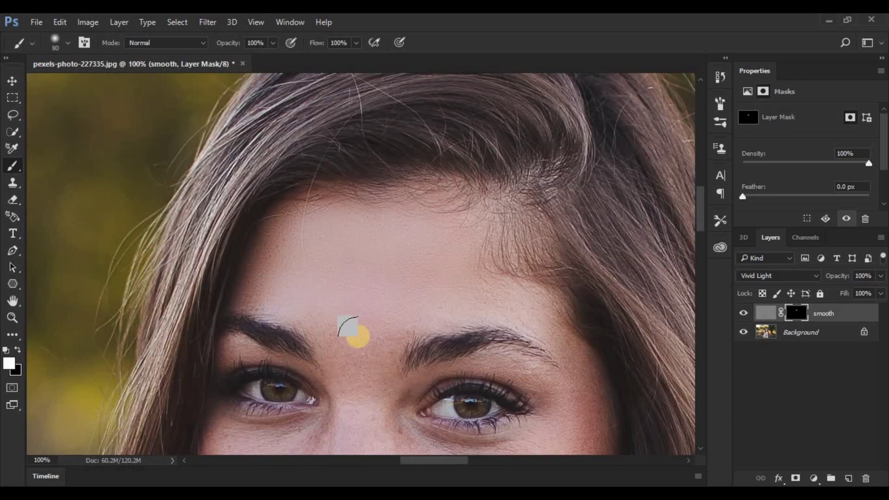
mouse_move(353, 331)
left_mouse_down()
mouse_move(370, 343)
mouse_move(340, 313)
mouse_move(319, 313)
mouse_move(330, 359)
mouse_move(370, 361)
mouse_move(367, 409)
mouse_move(362, 403)
mouse_move(358, 422)
mouse_move(347, 419)
mouse_move(484, 302)
mouse_move(462, 316)
mouse_move(489, 324)
mouse_move(521, 313)
mouse_move(557, 332)
mouse_move(566, 371)
mouse_move(591, 417)
left_mouse_up()
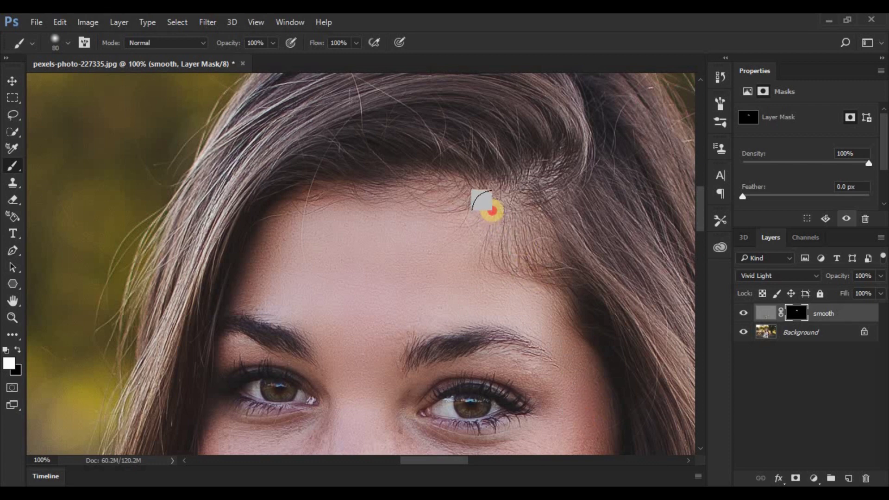
left_click_drag(291, 279, 353, 127)
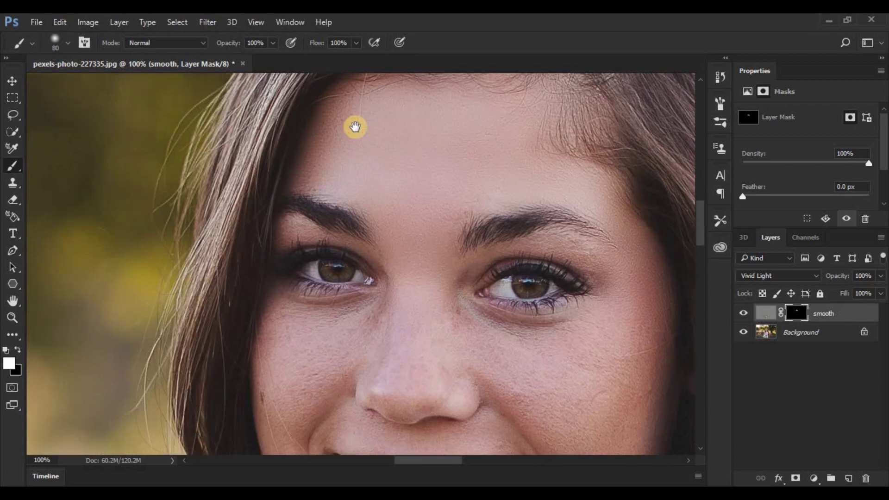
mouse_move(285, 295)
left_mouse_down()
mouse_move(337, 310)
mouse_move(396, 309)
mouse_move(388, 294)
mouse_move(374, 318)
mouse_move(323, 331)
mouse_move(286, 371)
mouse_move(302, 332)
mouse_move(298, 360)
mouse_move(319, 361)
mouse_move(317, 338)
mouse_move(383, 320)
mouse_move(417, 296)
mouse_move(420, 342)
mouse_move(401, 374)
mouse_move(429, 373)
mouse_move(448, 304)
mouse_move(494, 328)
mouse_move(549, 395)
mouse_move(585, 338)
mouse_move(493, 315)
mouse_move(542, 329)
mouse_move(589, 324)
mouse_move(622, 296)
mouse_move(623, 336)
mouse_move(594, 396)
mouse_move(643, 283)
mouse_move(635, 358)
mouse_move(616, 394)
mouse_move(574, 411)
mouse_move(496, 298)
left_mouse_up()
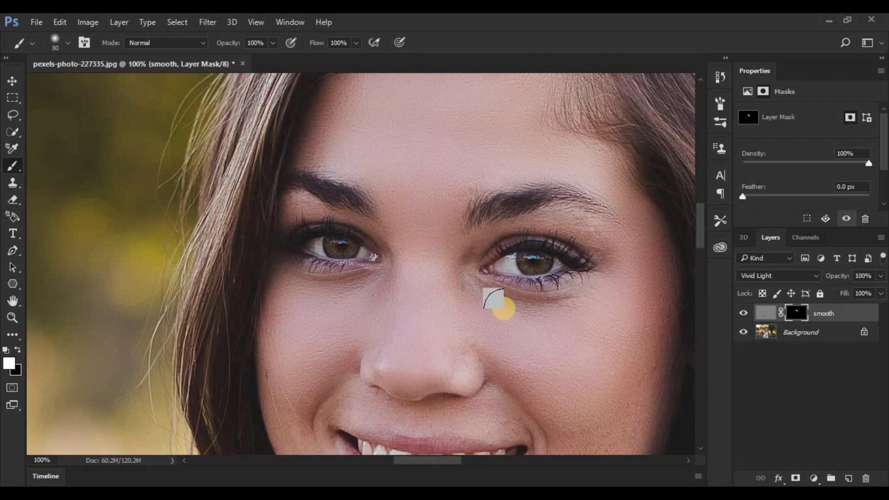
- Compare the forehead before and after smoothing by hiding and showing the smooth layer several times
scroll(457, 312, "up", 3)
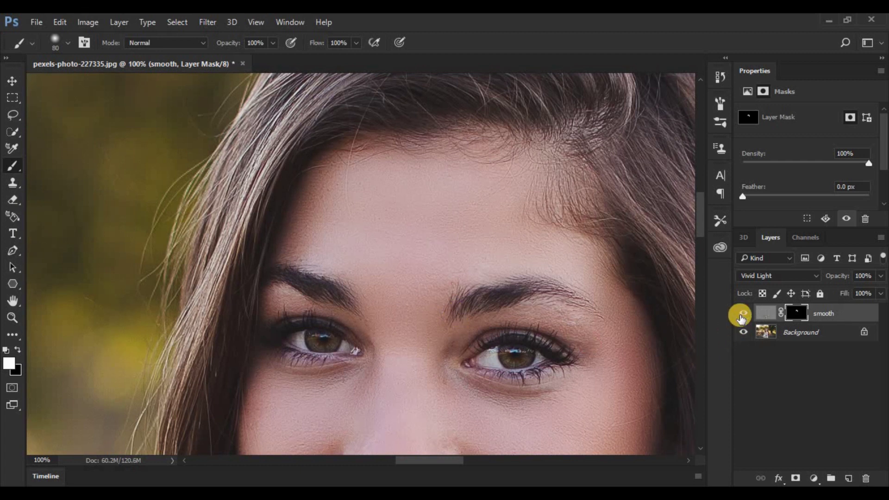
left_click(744, 314)
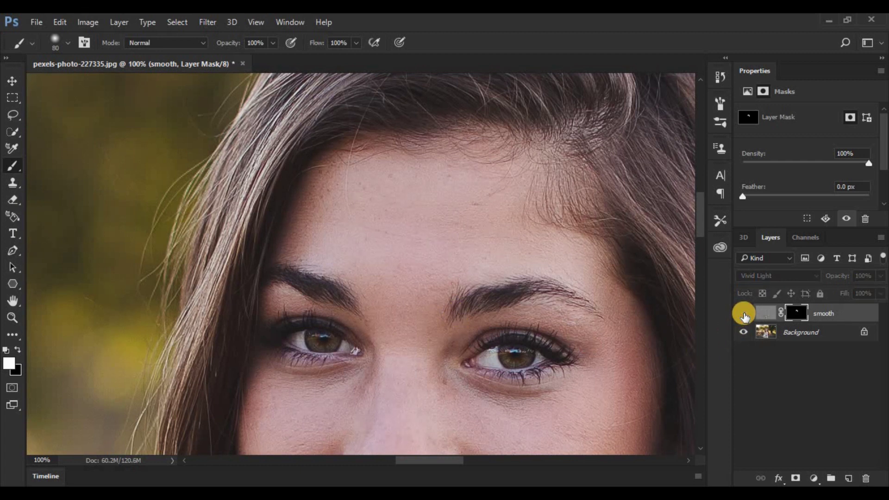
left_click(744, 315)
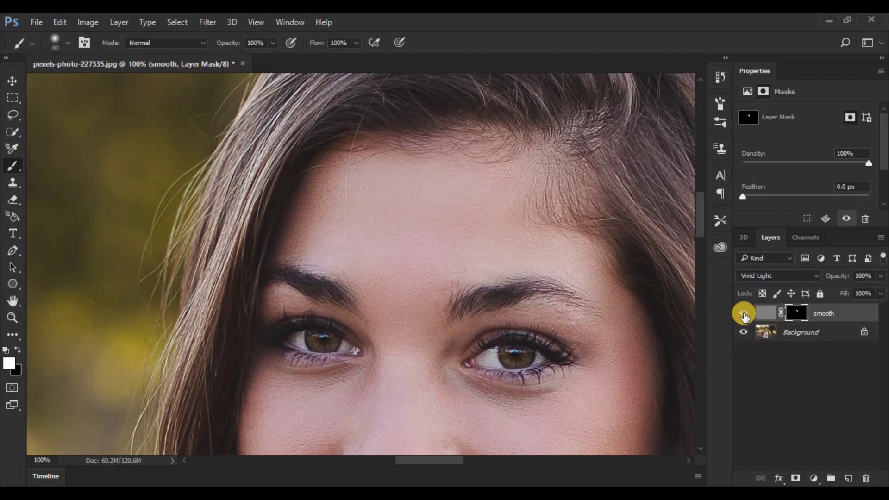
left_click(744, 315)
left_click(745, 315)
left_click(744, 315)
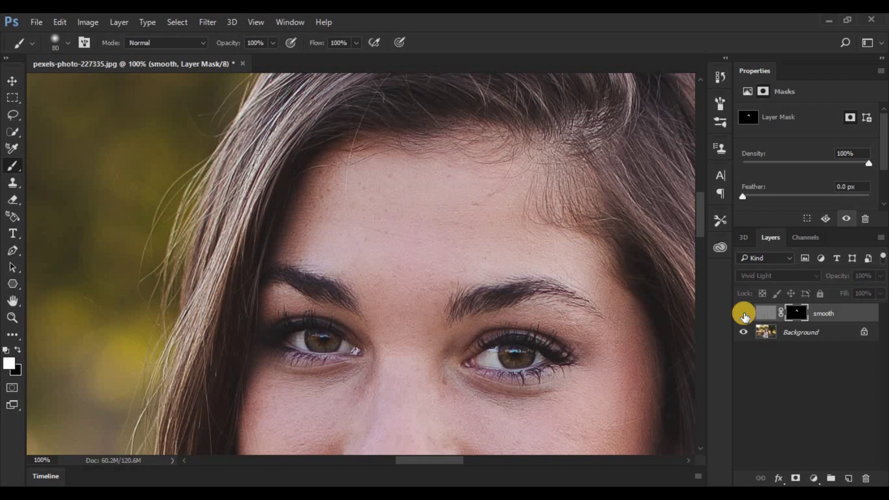
left_click(744, 315)
- Paint white on the mask over the lower cheek beside the smile
left_click_drag(564, 318, 510, 113)
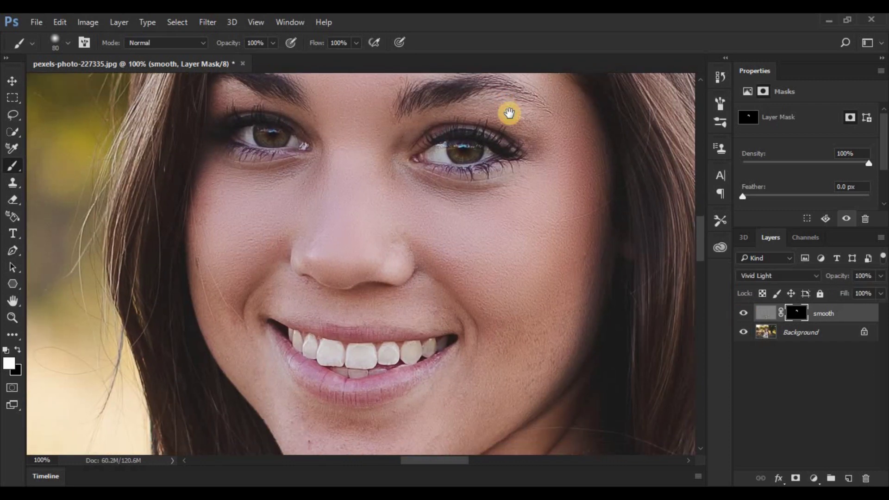
left_click_drag(511, 326, 536, 297)
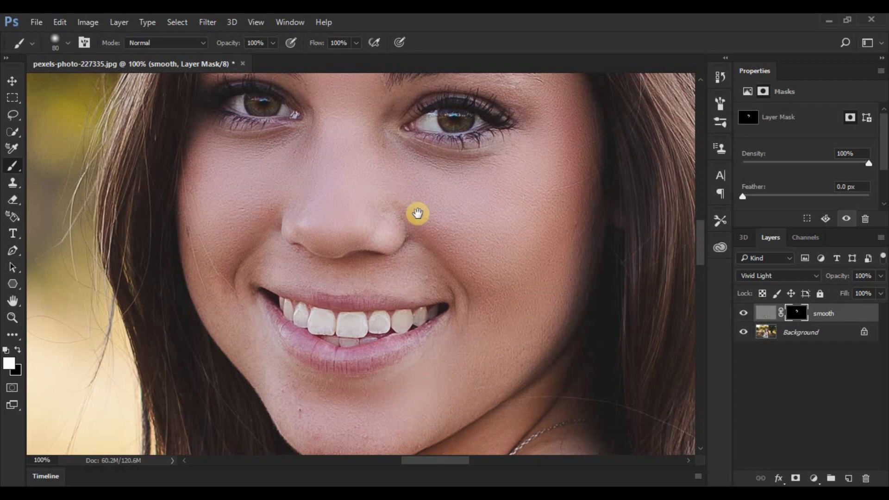
left_click_drag(417, 212, 490, 279)
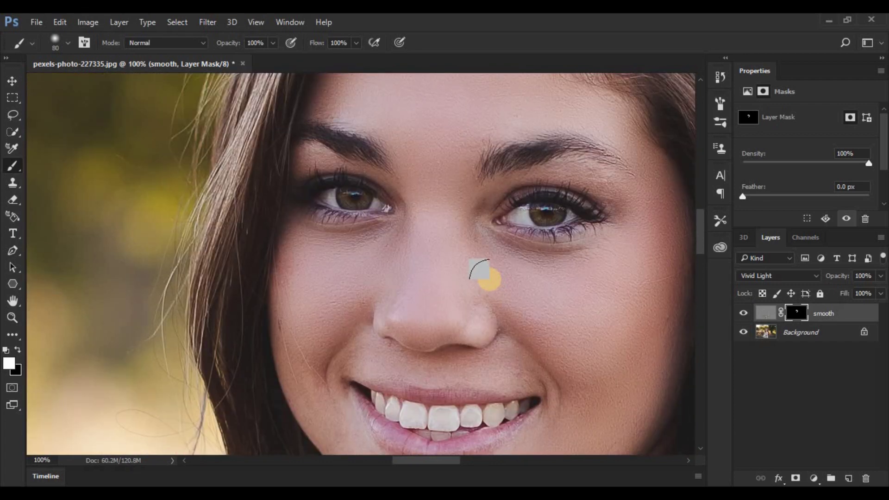
- Paint the smoothing over one eye, restore its detail by painting black on the mask, and make white the foreground colour again
key("ctrl+plus")
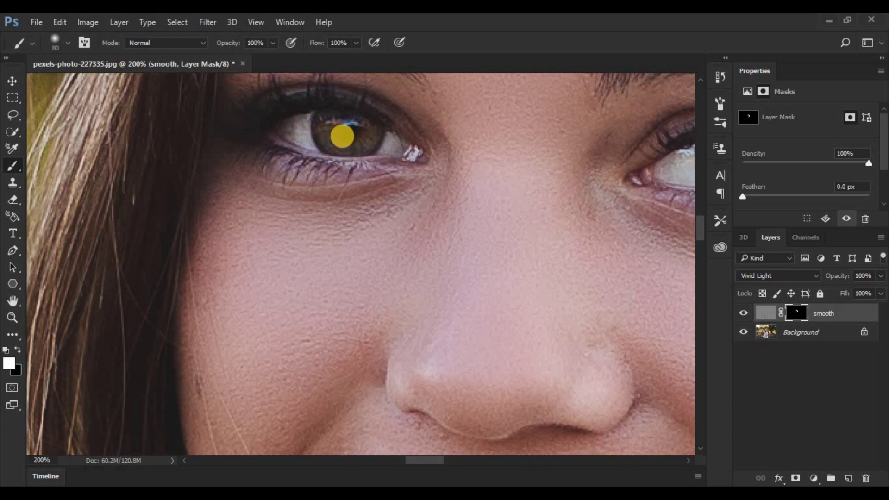
mouse_move(342, 136)
left_mouse_down()
mouse_move(304, 128)
mouse_move(395, 141)
left_mouse_up()
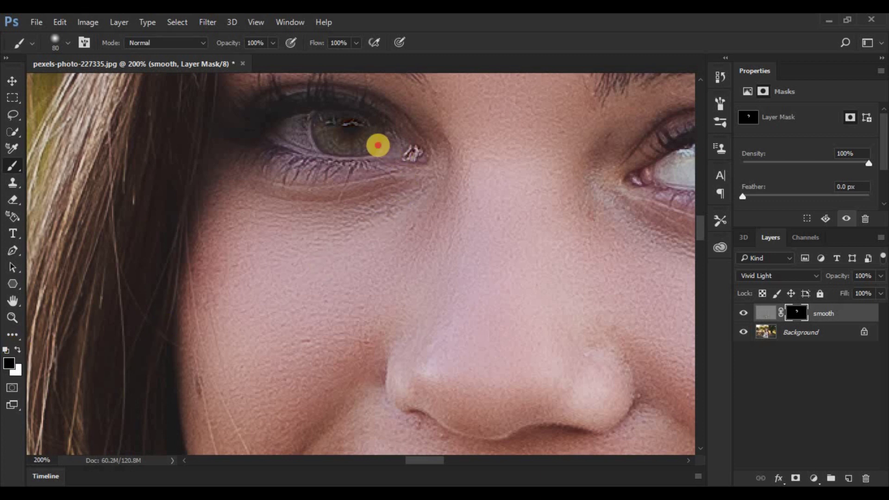
mouse_move(378, 145)
left_mouse_down()
mouse_move(343, 127)
mouse_move(306, 125)
mouse_move(291, 143)
mouse_move(328, 113)
mouse_move(298, 143)
mouse_move(379, 134)
mouse_move(299, 134)
mouse_move(308, 110)
mouse_move(322, 159)
mouse_move(375, 130)
mouse_move(387, 170)
left_mouse_up()
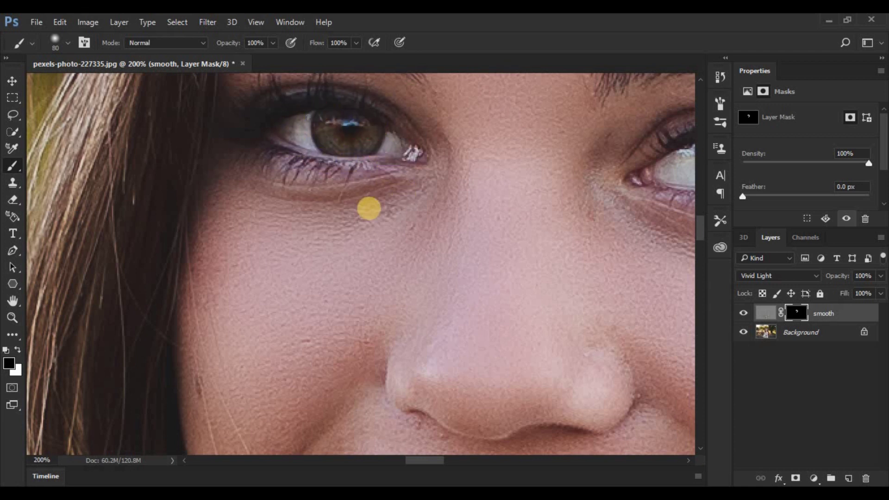
left_click(18, 349)
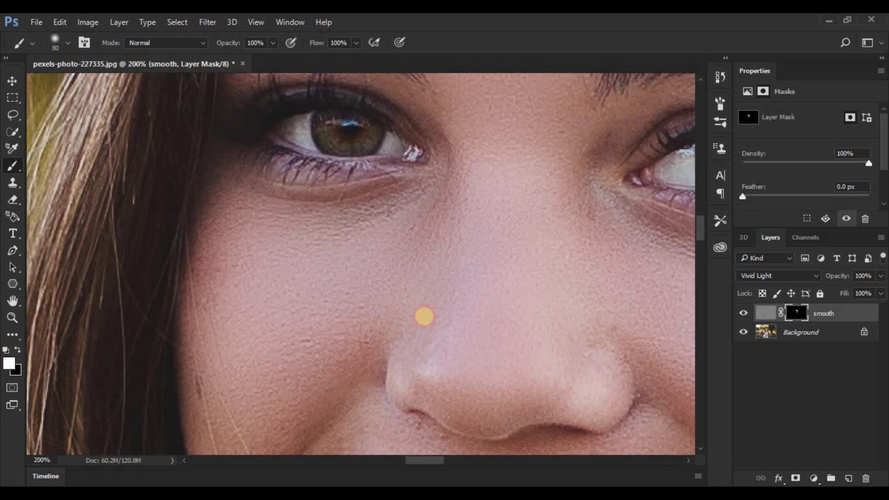
- Reduce the brush to 50 px and paint white on the mask along the cheek edge and the skin around the mouth
scroll(424, 317, "down", 5)
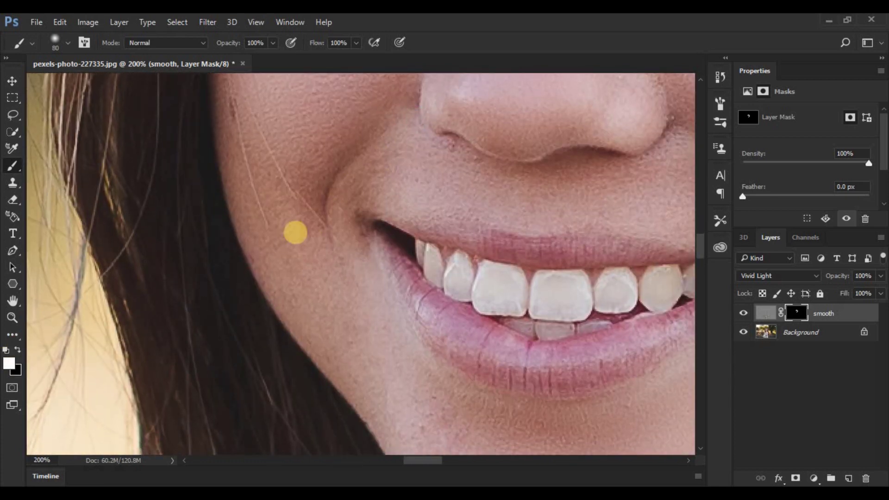
key("bracketleft")
key("bracketleft")
mouse_move(281, 230)
left_mouse_down()
mouse_move(257, 194)
mouse_move(280, 302)
mouse_move(336, 386)
mouse_move(406, 454)
mouse_move(485, 468)
mouse_move(551, 444)
left_mouse_up()
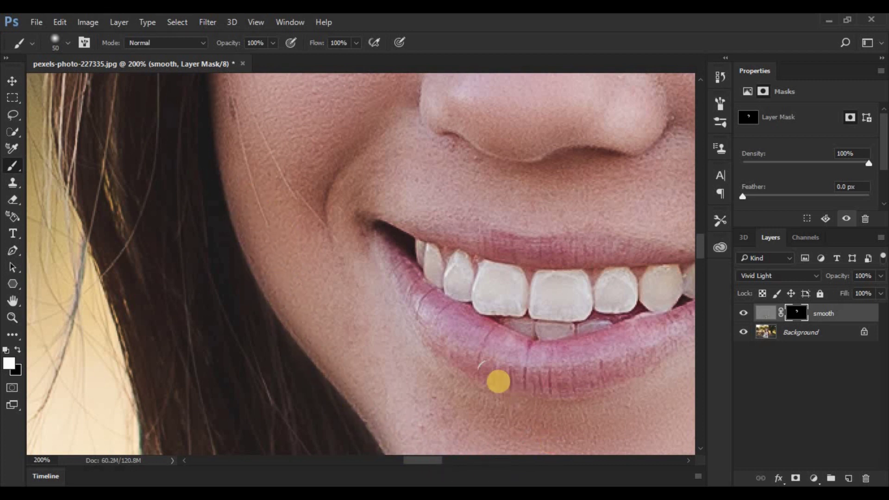
- Paint white on the mask over the chin and up along the jawline into the cheek
key("ctrl+minus")
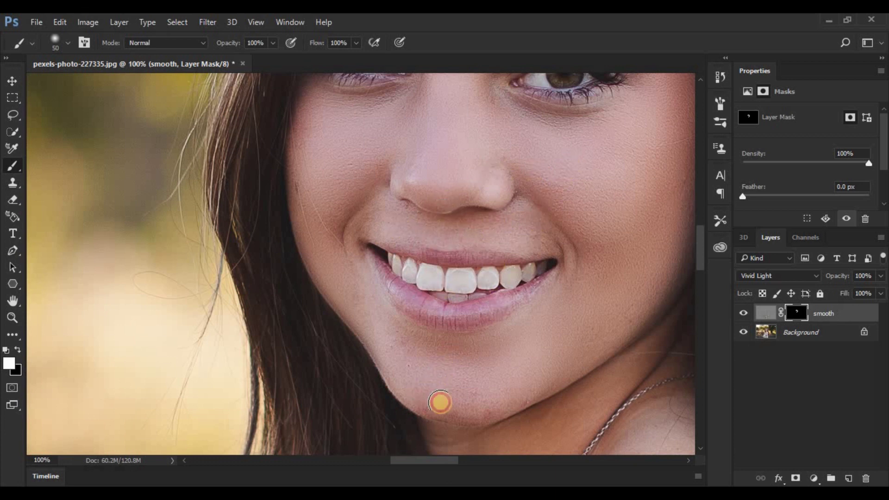
mouse_move(437, 391)
left_mouse_down()
mouse_move(484, 399)
mouse_move(463, 409)
left_mouse_up()
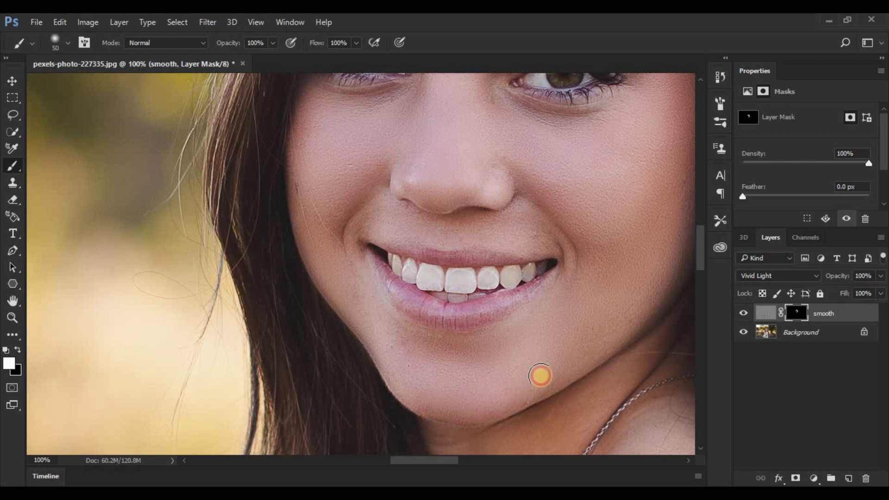
mouse_move(611, 341)
left_mouse_down()
mouse_move(662, 271)
mouse_move(564, 346)
mouse_move(497, 353)
mouse_move(622, 271)
mouse_move(635, 218)
left_mouse_up()
- Reduce the brush to 45 px and paint white on the mask around the outer corner of the eye, below the eyebrow
left_click_drag(563, 207, 377, 254)
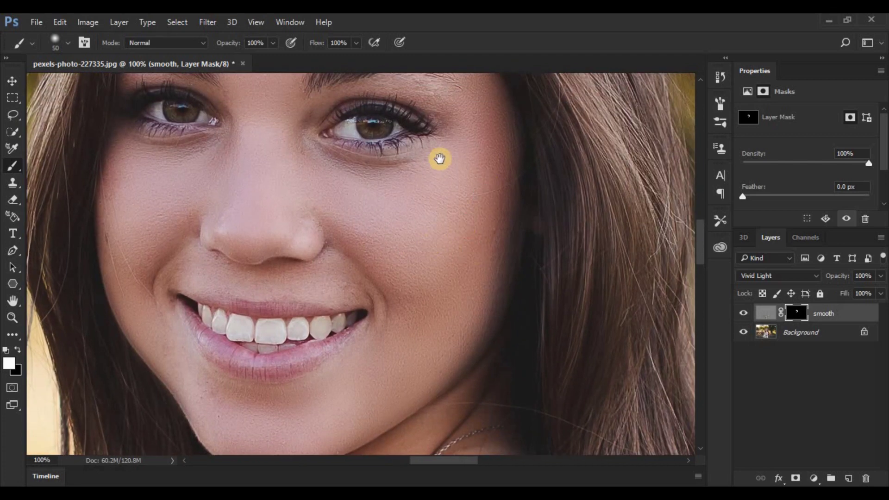
left_click_drag(439, 157, 473, 296)
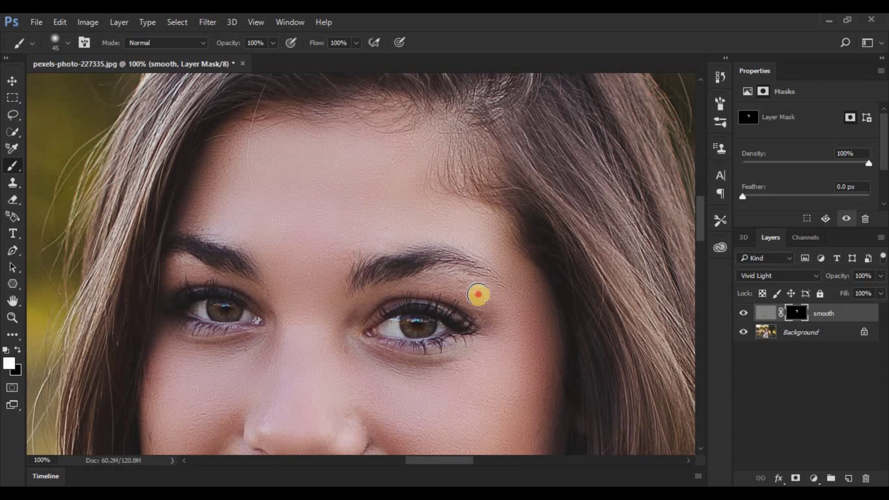
mouse_move(478, 295)
left_mouse_down()
mouse_move(460, 277)
mouse_move(428, 277)
mouse_move(481, 302)
mouse_move(498, 345)
left_mouse_up()
left_click_drag(317, 363, 410, 180)
left_click_drag(432, 294, 403, 196)
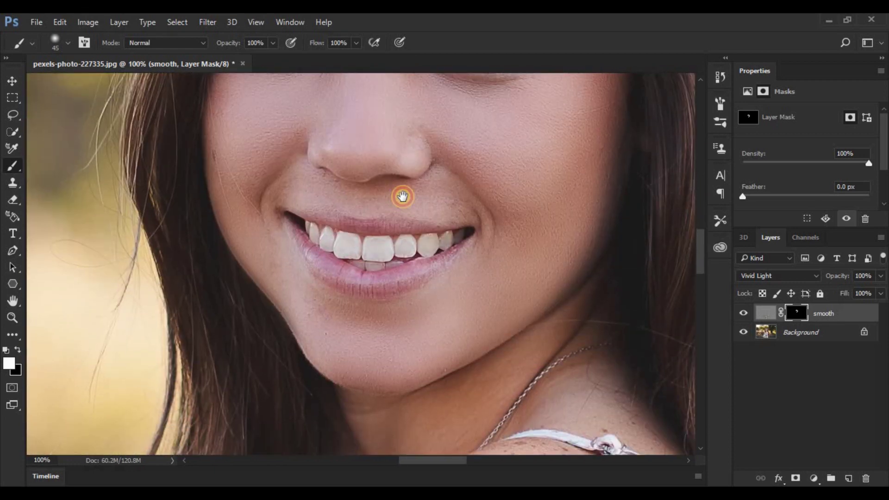
- Touch up the middle of the chin with white on the smooth layer's mask using the 45 px brush
left_click(373, 331)
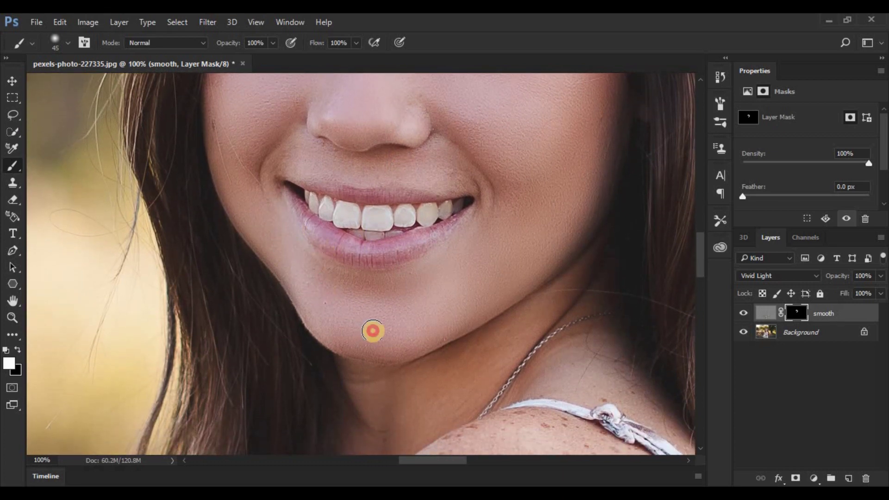
key("ctrl+minus")
key("ctrl+minus")
key("ctrl+minus")
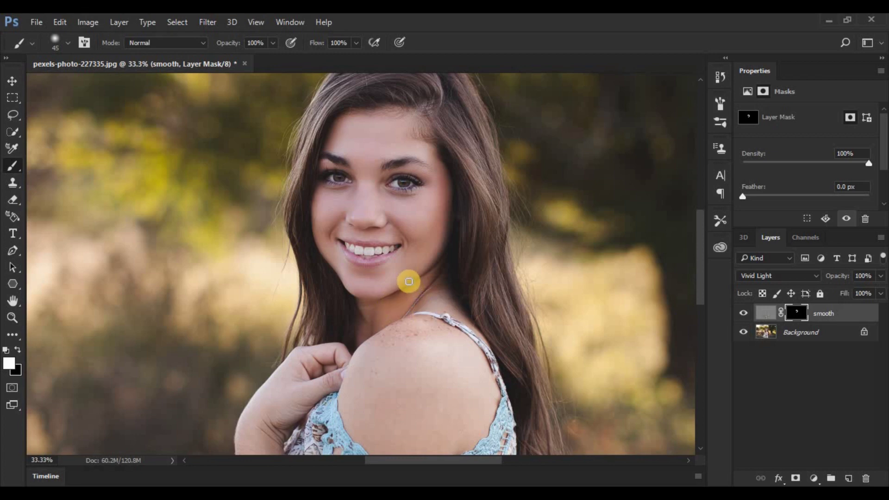
- Enlarge the brush to 125 px and paint white on the mask over the freckled skin of the bare shoulder
key("ctrl+plus")
key("ctrl+plus")
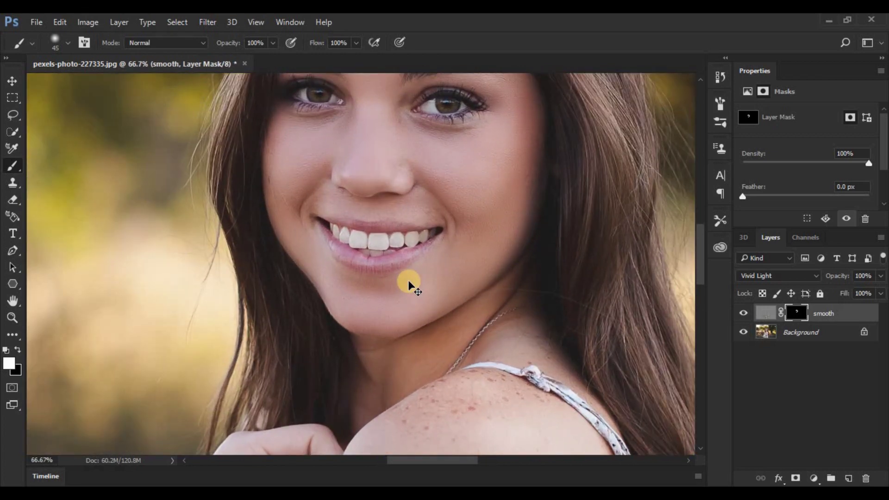
key("ctrl+minus")
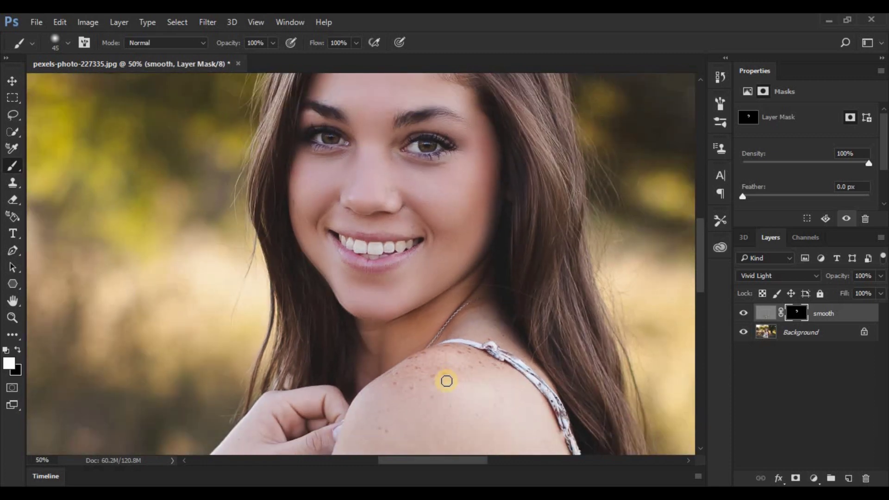
key("bracketright")
key("bracketright")
key("bracketright")
key("bracketright")
left_click(430, 379)
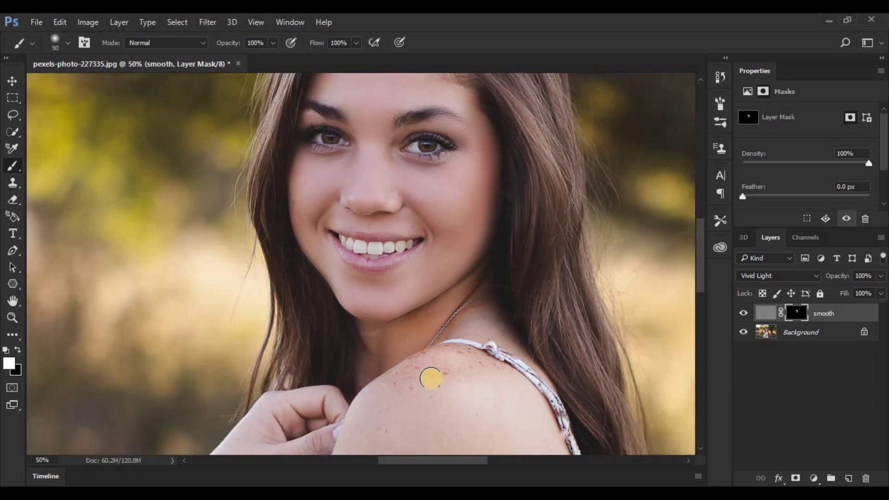
key("bracketright")
mouse_move(406, 381)
left_mouse_down()
mouse_move(399, 379)
mouse_move(460, 363)
mouse_move(462, 352)
mouse_move(416, 367)
mouse_move(388, 420)
mouse_move(470, 370)
mouse_move(502, 369)
mouse_move(443, 424)
left_mouse_up()
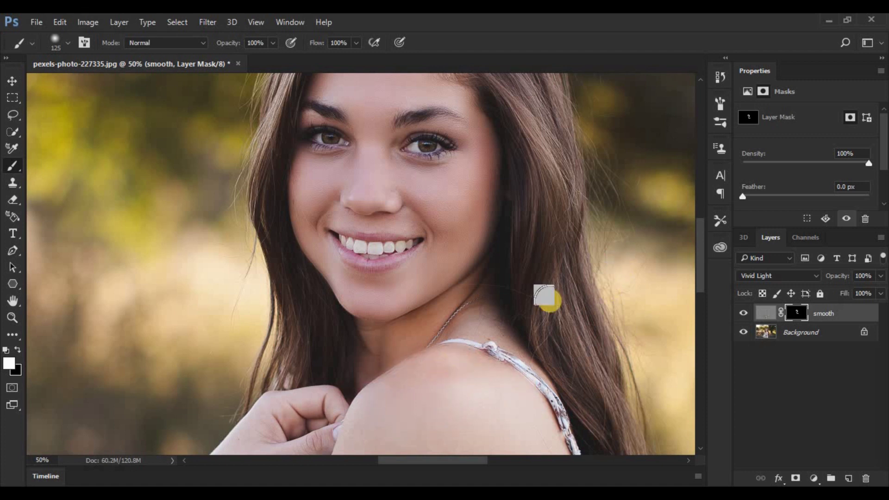
- Toggle the smooth layer's visibility off and on twice to compare the face and shoulder before and after smoothing
left_click(743, 314)
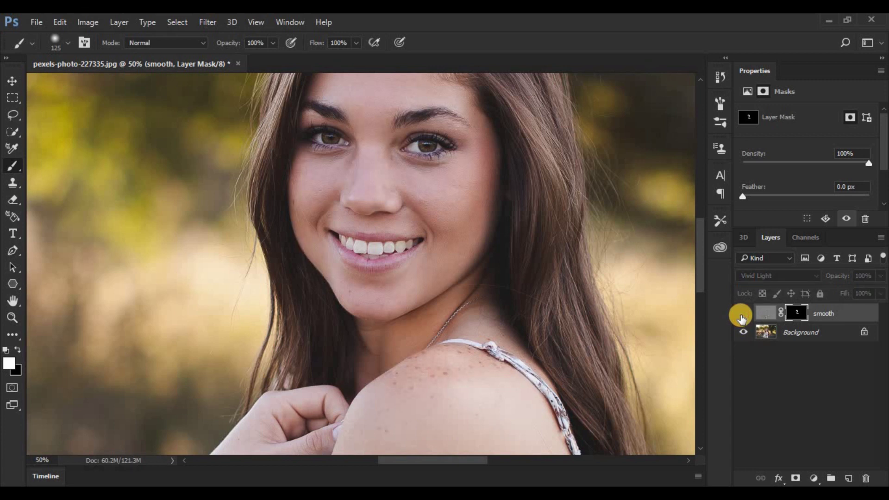
left_click(743, 315)
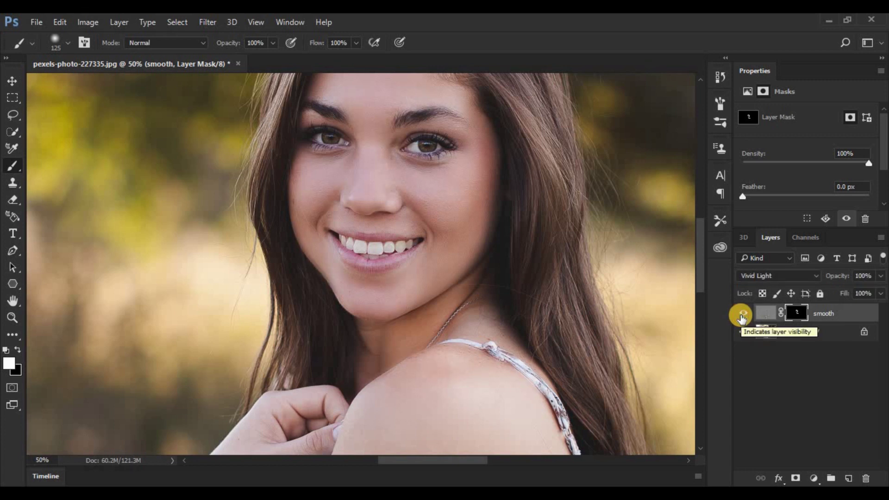
left_click(742, 314)
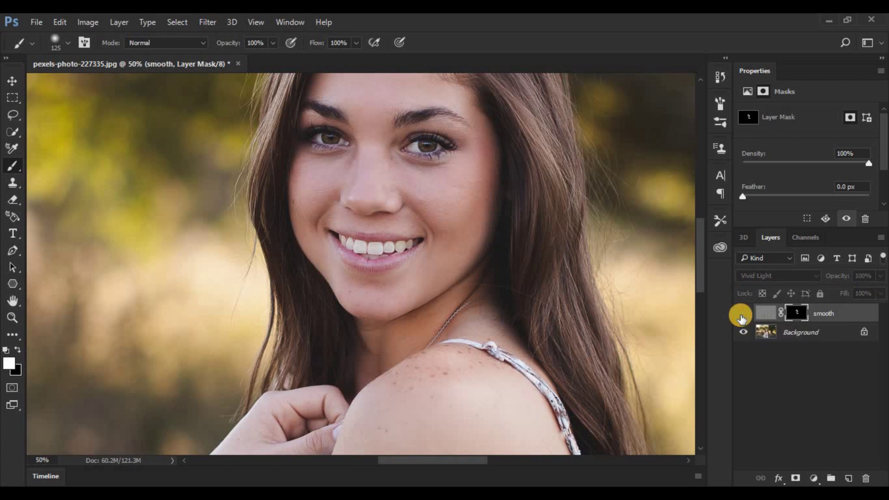
left_click(742, 315)
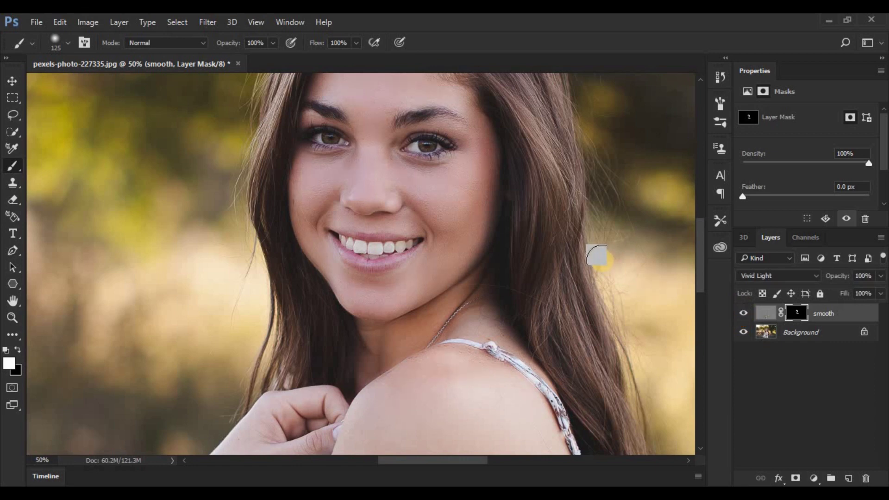
left_click_drag(578, 244, 567, 298)
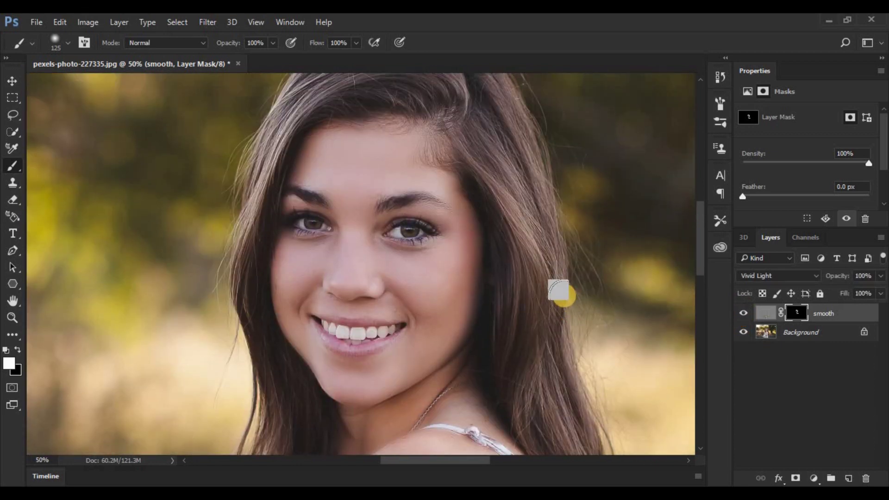